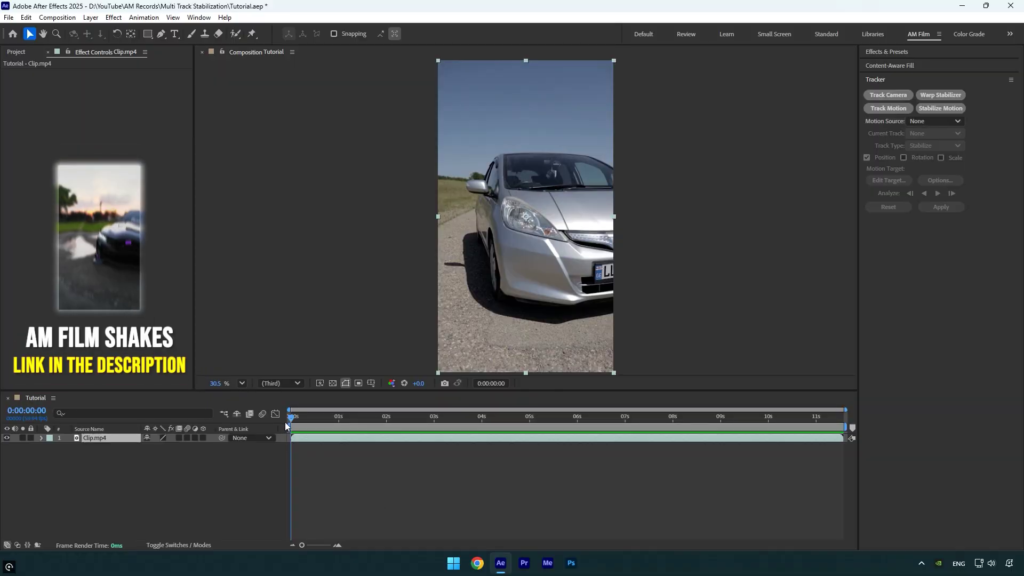
Preview the car clip, then split it at 0:00:05:22 and 0:00:07:24.
left_click_drag(286, 421, 819, 425)
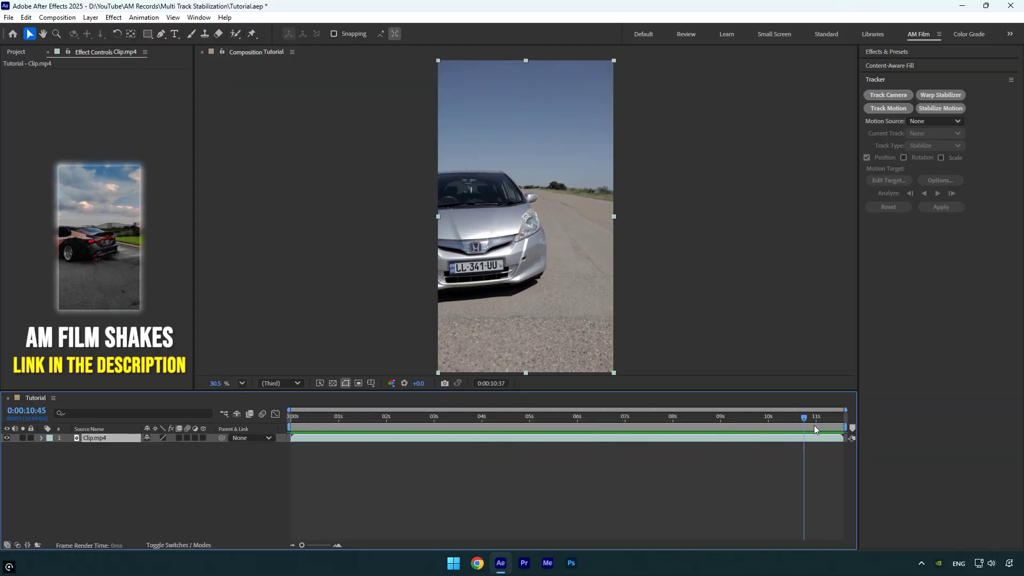
left_click_drag(819, 425, 287, 439)
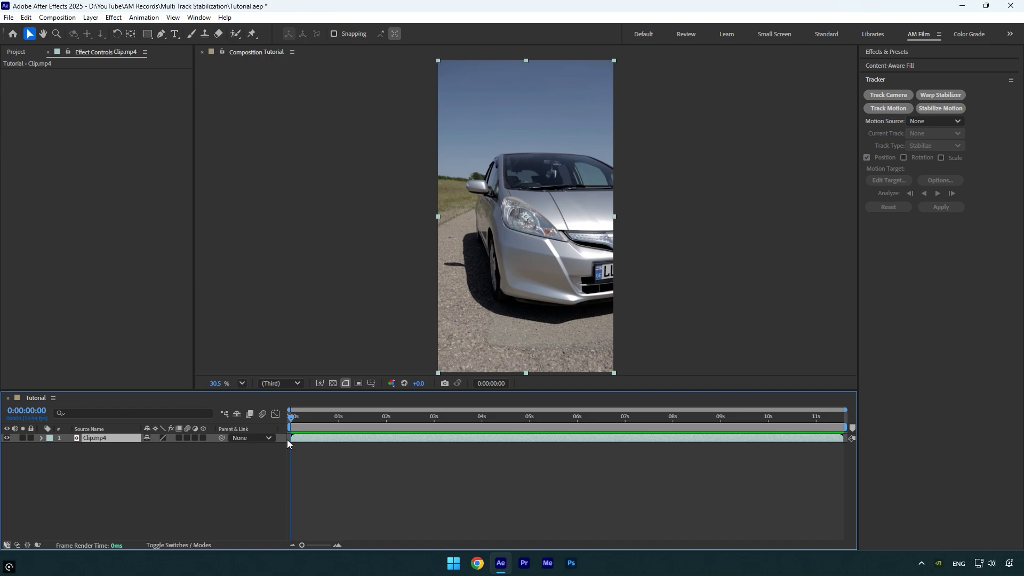
mouse_move(288, 439)
left_mouse_down()
mouse_move(565, 435)
mouse_move(546, 438)
left_mouse_up()
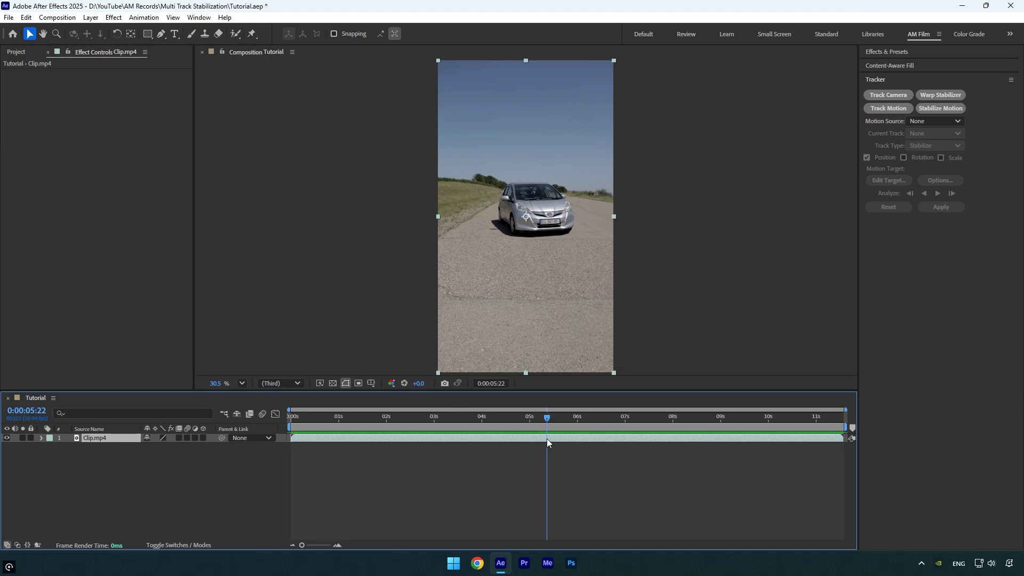
key("ctrl+shift+d")
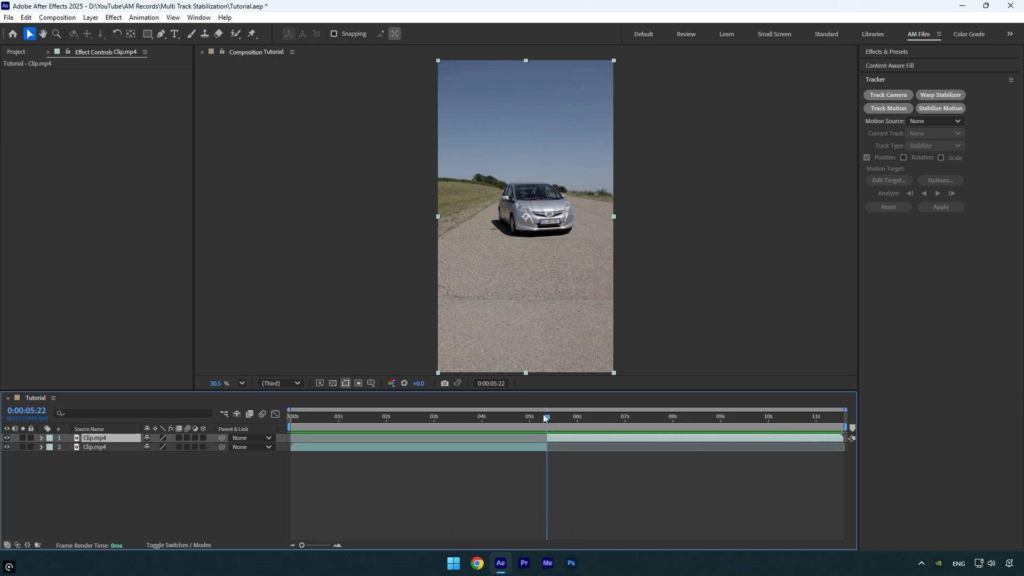
left_click_drag(546, 417, 644, 424)
key("ctrl+shift+d")
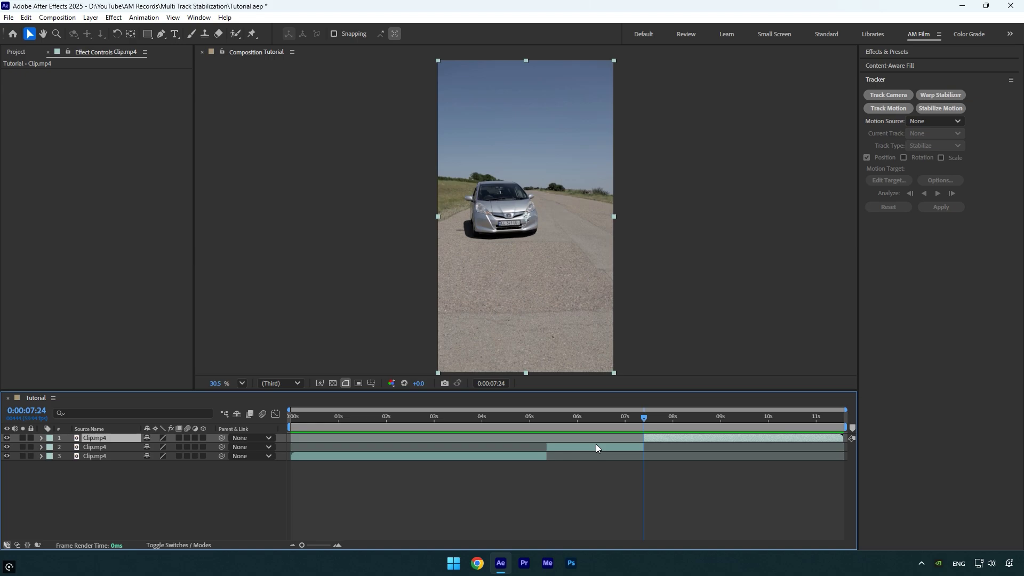
Precompose the opening clip piece as composition '1', moving all attributes.
left_click(411, 456)
key("ctrl+shift+c")
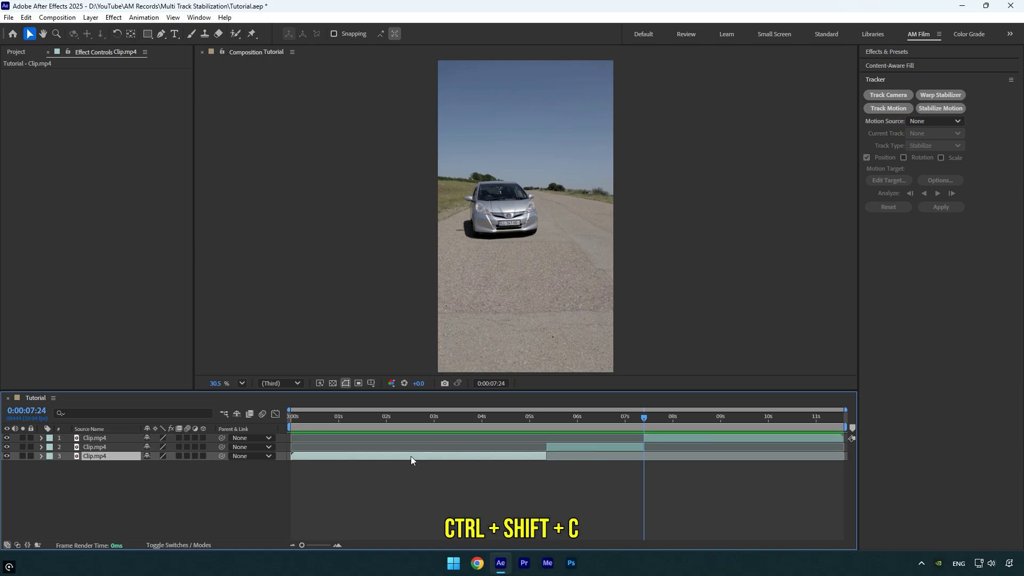
left_click(485, 284)
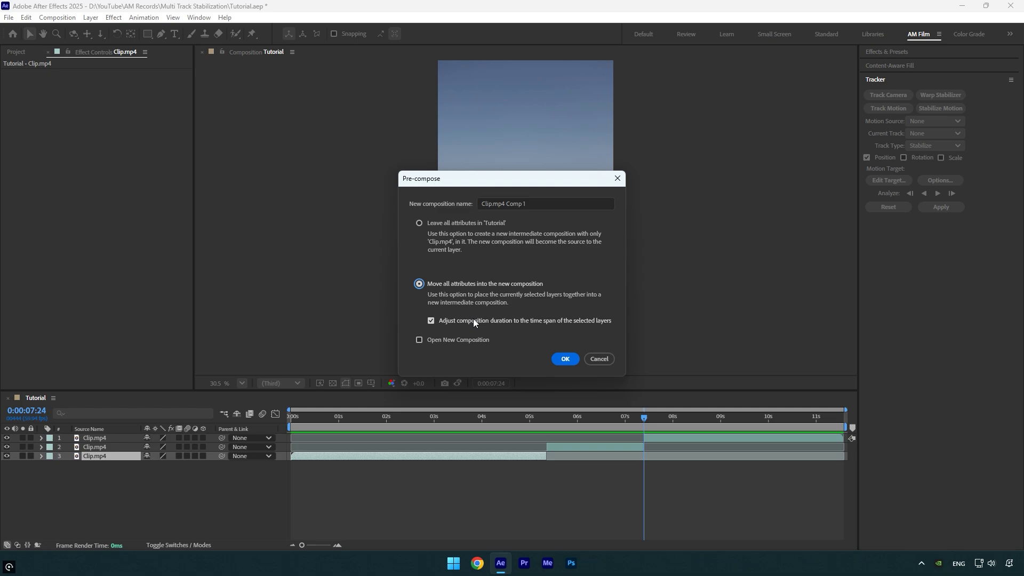
left_click(544, 203)
type("1")
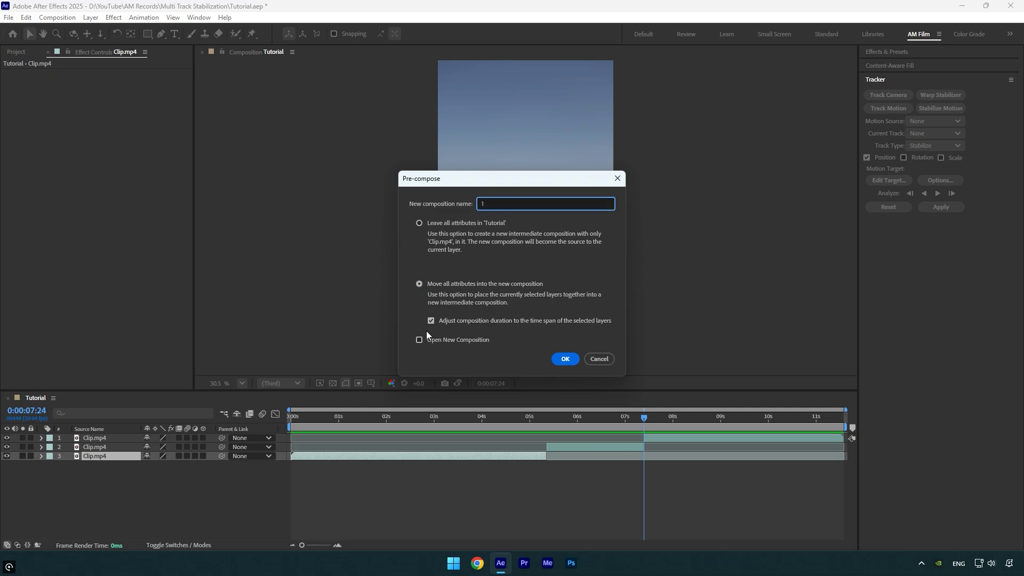
left_click(565, 359)
Precompose the closing clip piece as composition '2' and reselect the composition 1 layer.
left_click(654, 439)
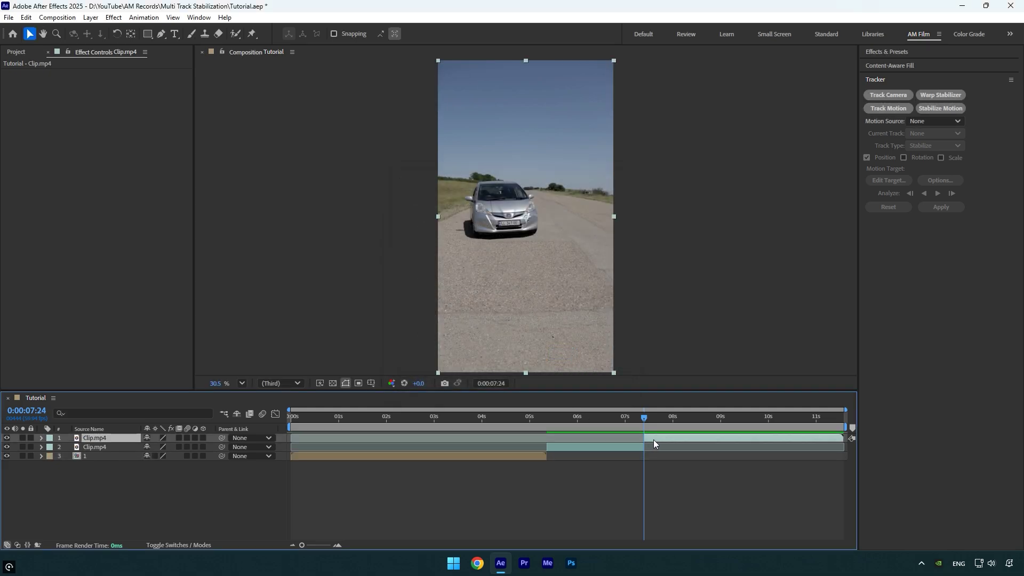
key("ctrl+shift+c")
type("2")
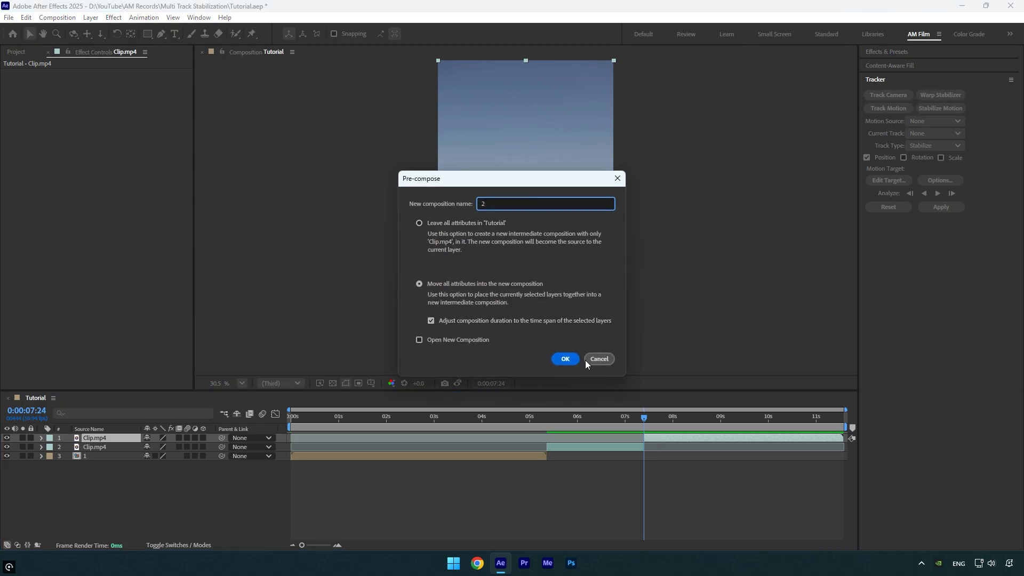
left_click(567, 361)
left_click_drag(630, 417, 284, 425)
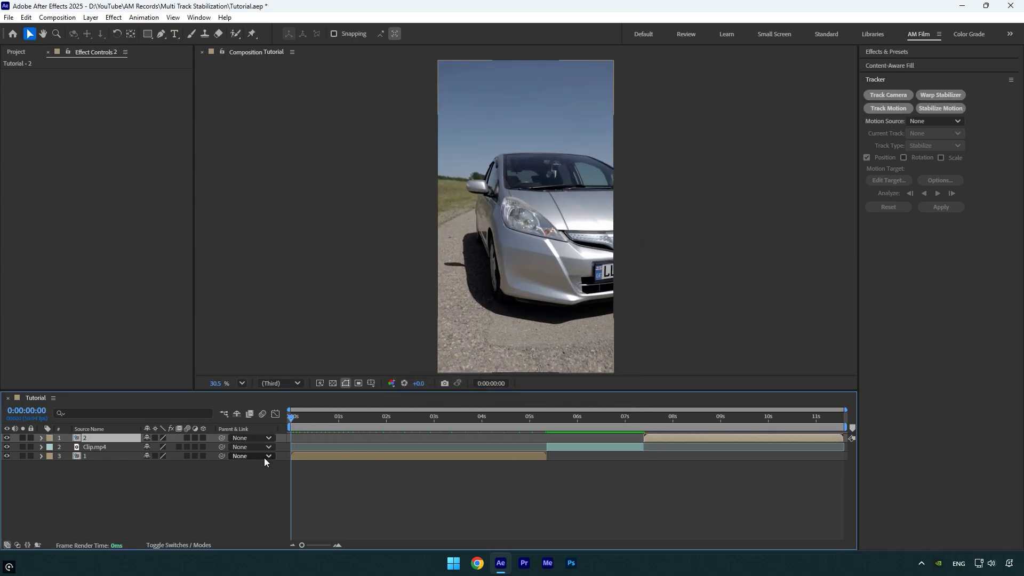
left_click(327, 458)
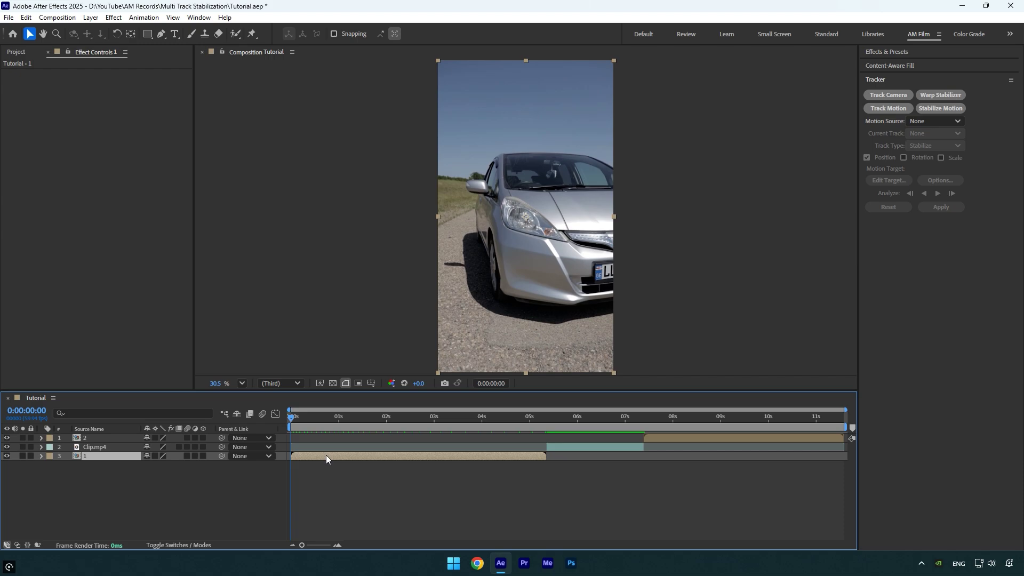
Inside composition 1, camera-track the footage and create a solid and camera on the headlight.
double_click(326, 455)
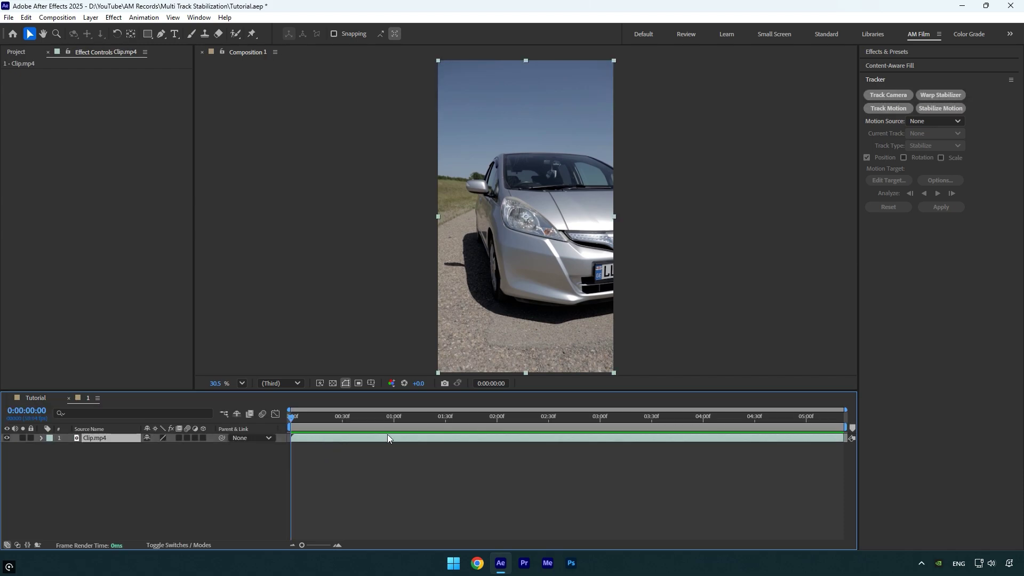
left_click(878, 97)
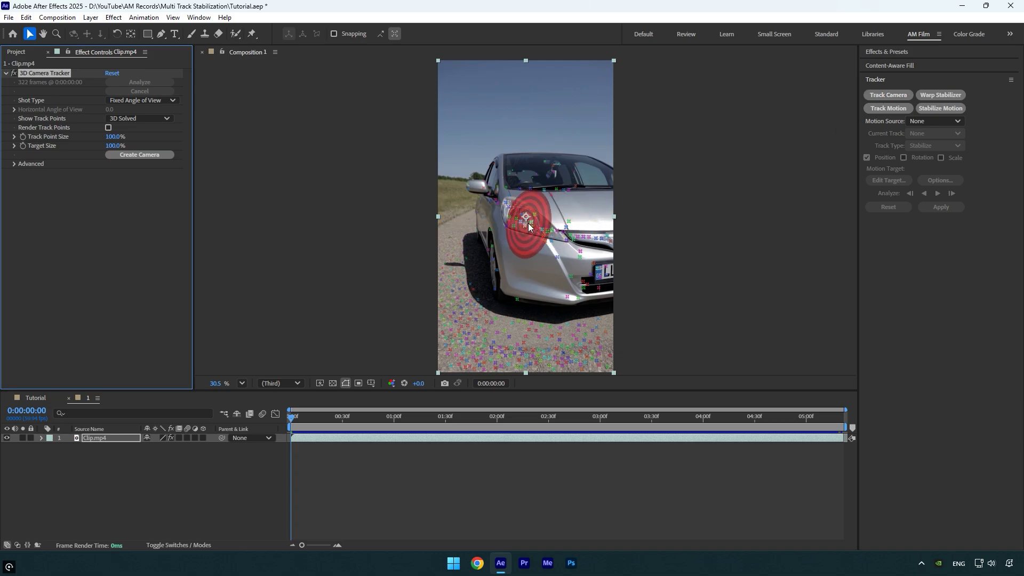
left_click(529, 226)
right_click(530, 226)
left_click(551, 243)
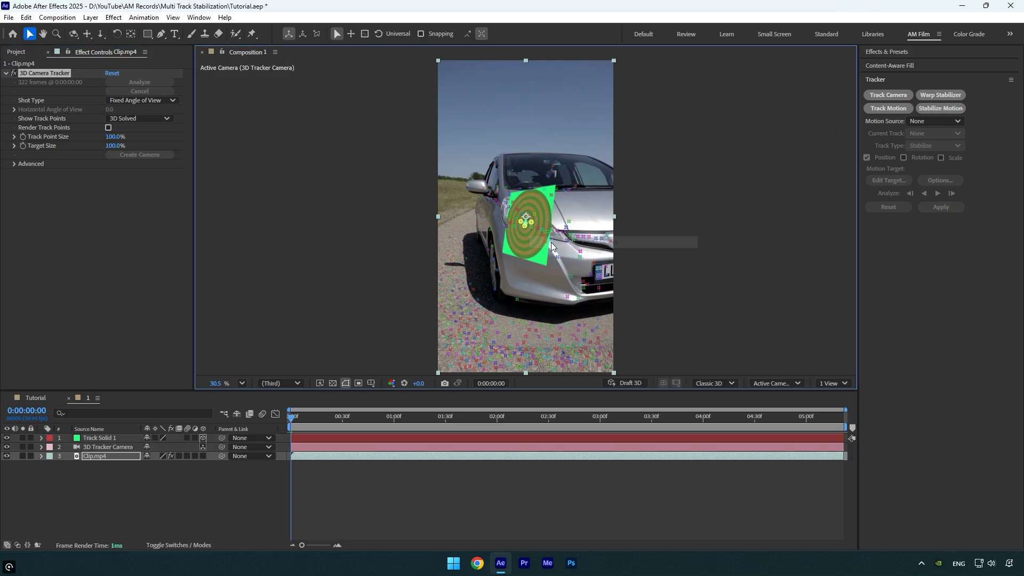
Rotate the green track solid, scale it to 28%, and nudge it upward.
left_click(97, 438)
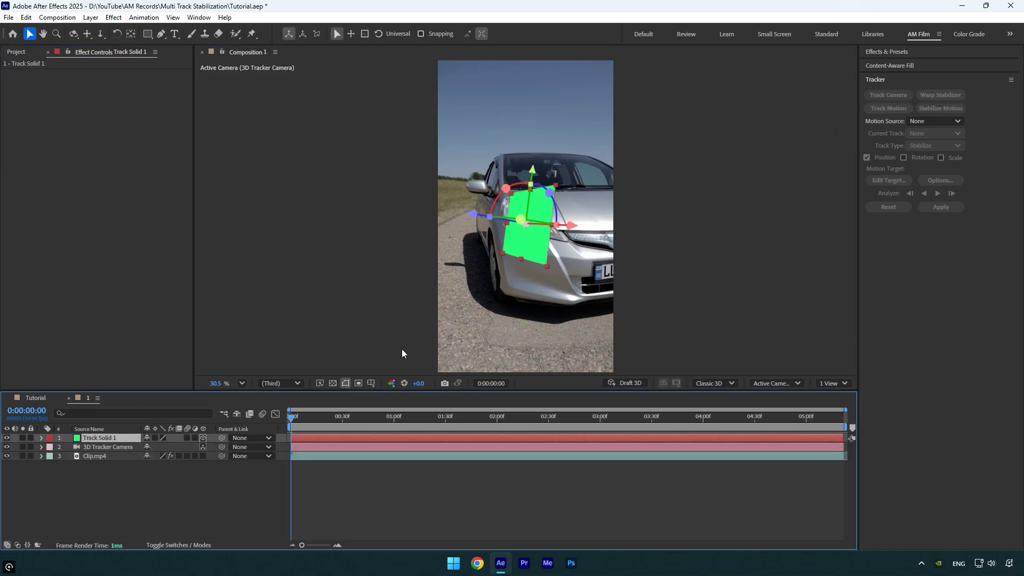
mouse_move(509, 186)
left_mouse_down()
mouse_move(521, 225)
mouse_move(544, 226)
left_mouse_up()
key("s")
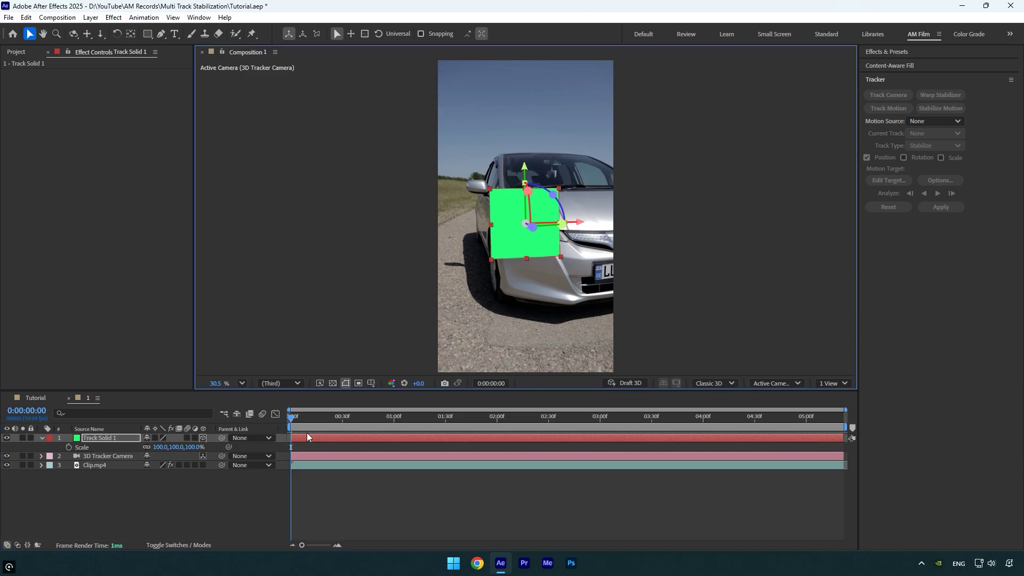
left_click_drag(159, 449, 120, 448)
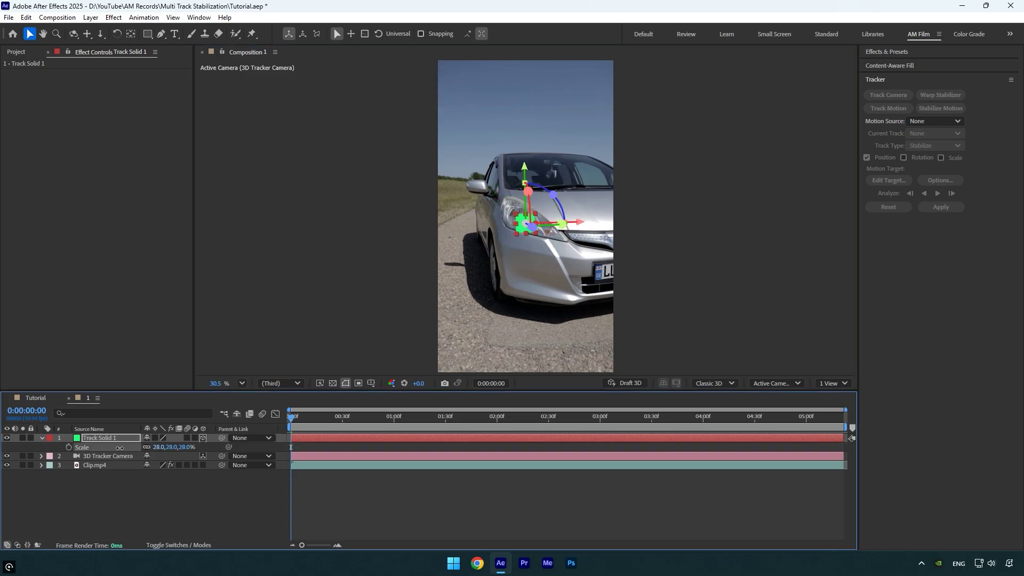
left_click_drag(530, 234, 578, 222)
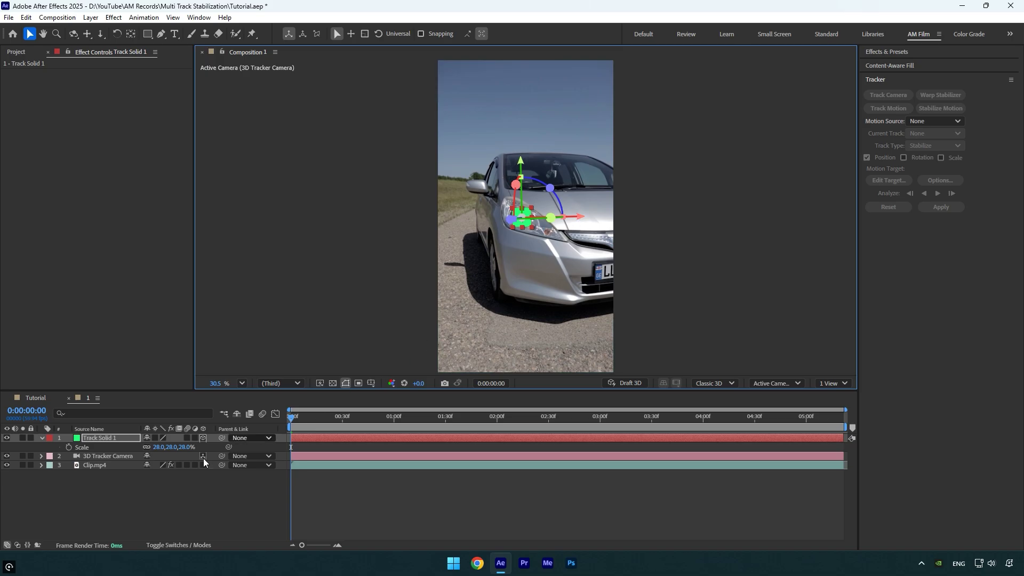
Hide the footage, then in Tutorial start a motion track on composition 1 around the green square.
left_click(6, 466)
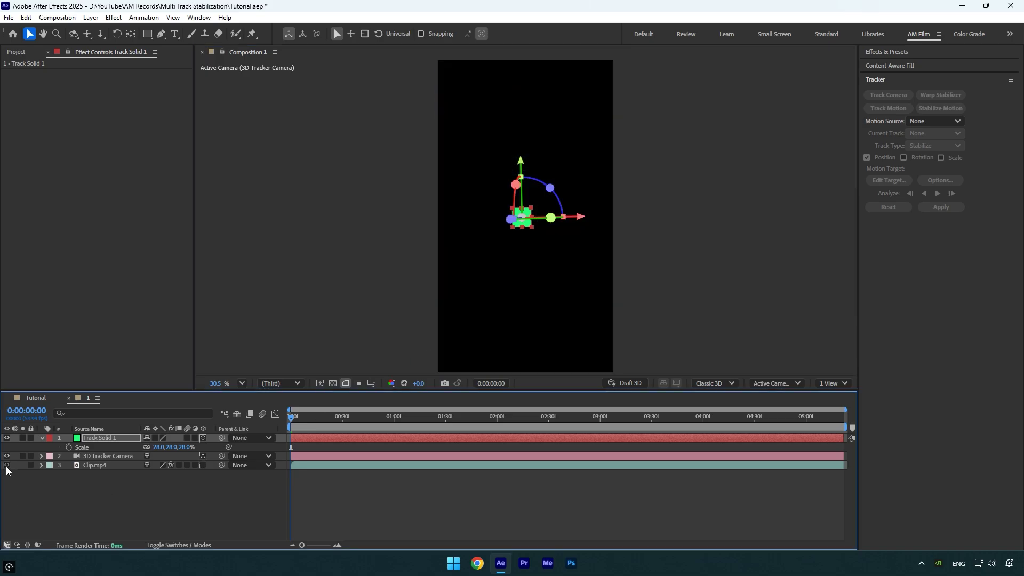
left_click(29, 401)
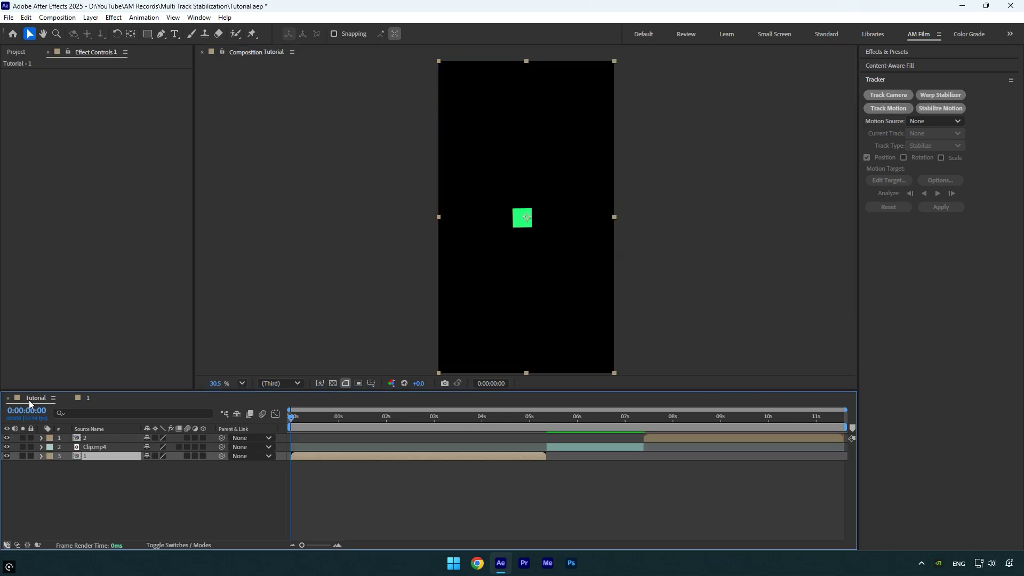
left_click(924, 108)
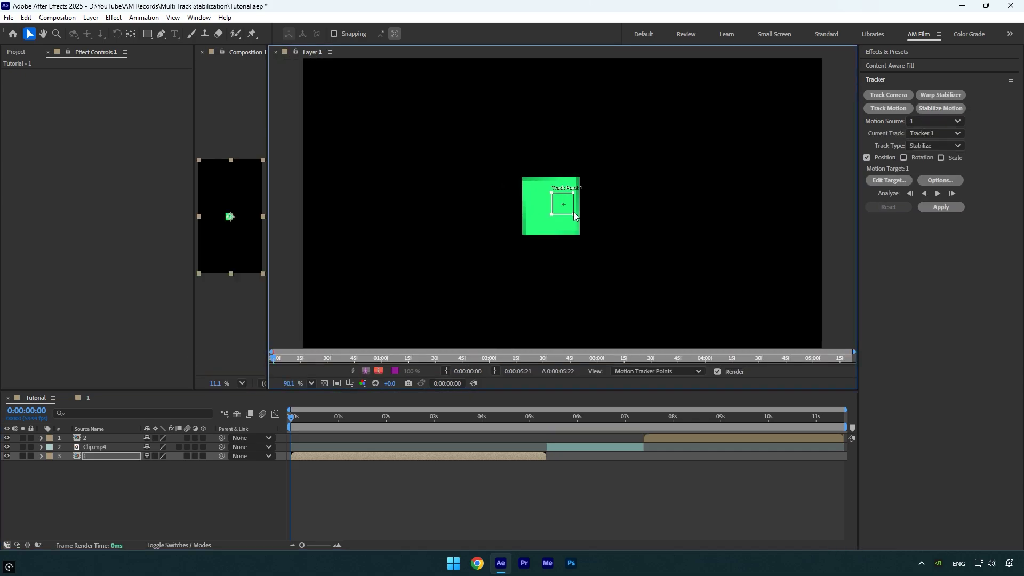
mouse_move(569, 211)
left_mouse_down()
mouse_move(605, 246)
mouse_move(590, 245)
left_mouse_up()
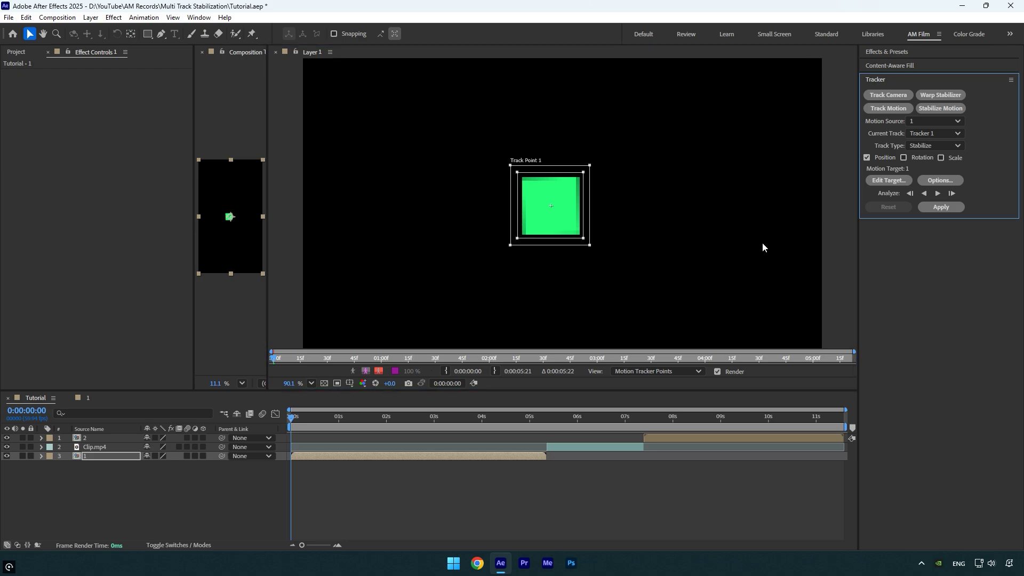
Set the motion tracker options to adapt the feature on every frame.
left_click(949, 181)
left_click(433, 235)
left_click(442, 344)
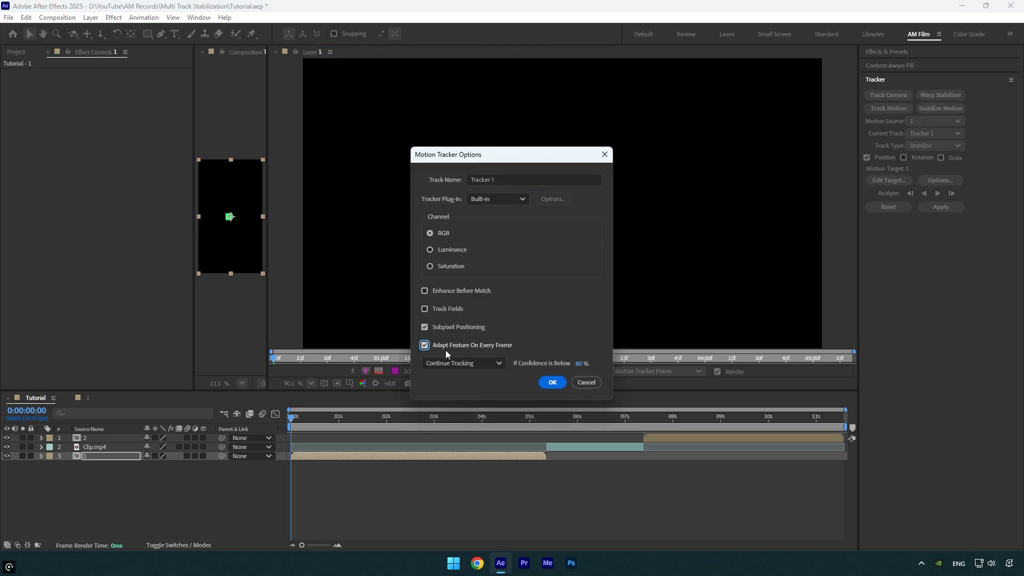
left_click(553, 385)
Analyze the track forward and apply the stabilization to layer 1 in X and Y.
left_click(934, 192)
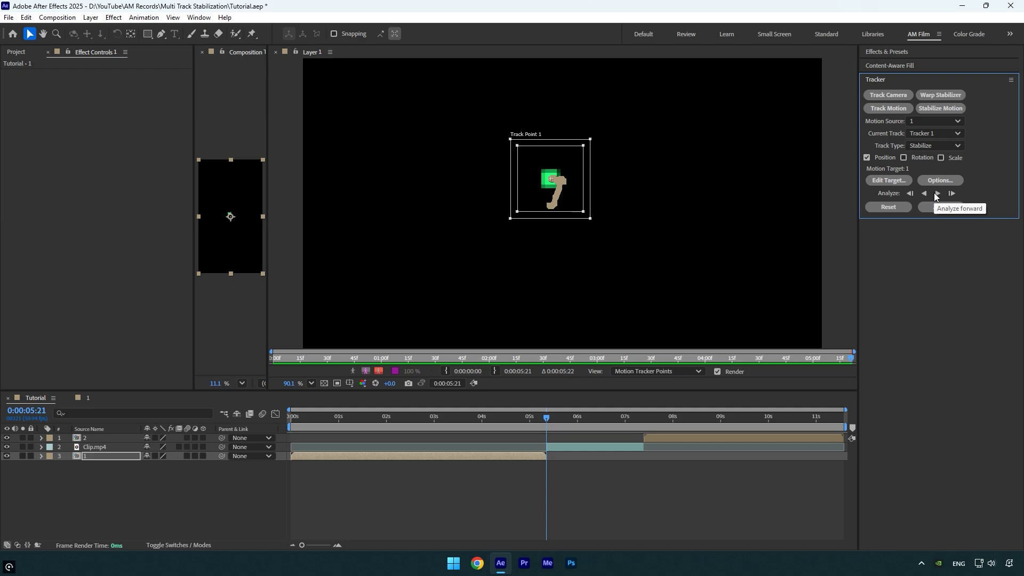
left_click(942, 207)
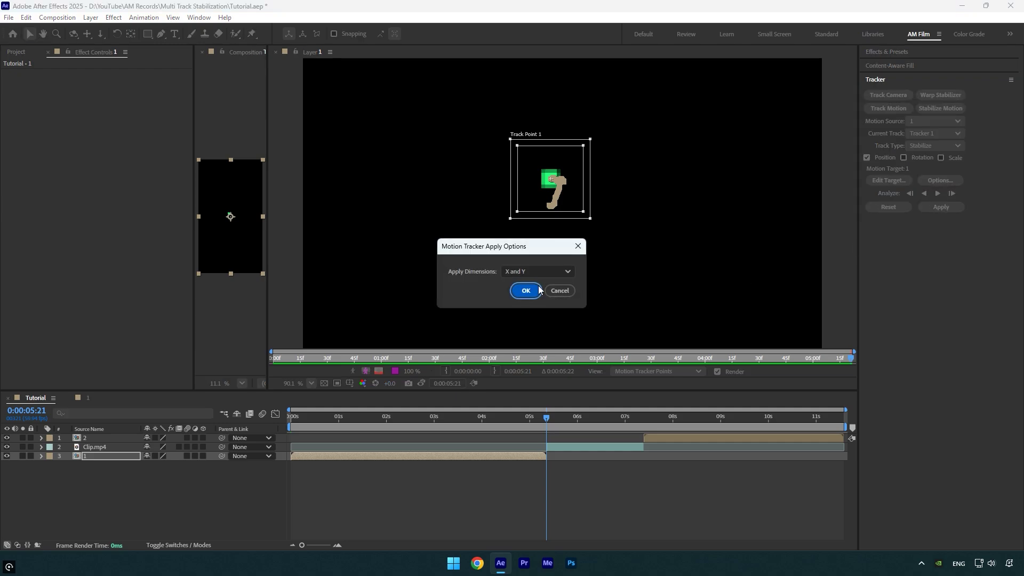
left_click(522, 291)
In composition 1, show Clip.mp4 and hide Track Solid 1, then return to Tutorial.
left_click(274, 53)
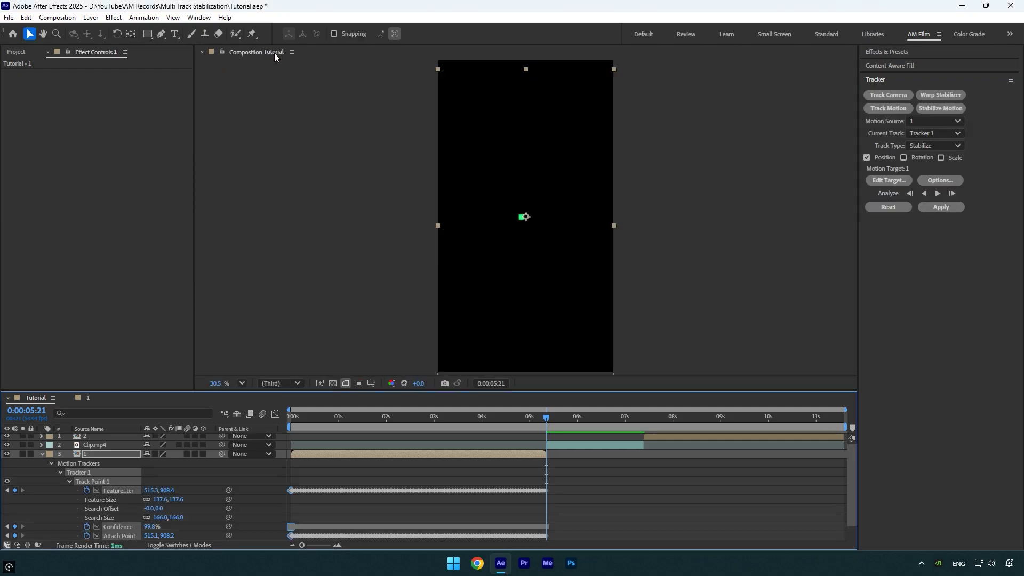
left_click(81, 397)
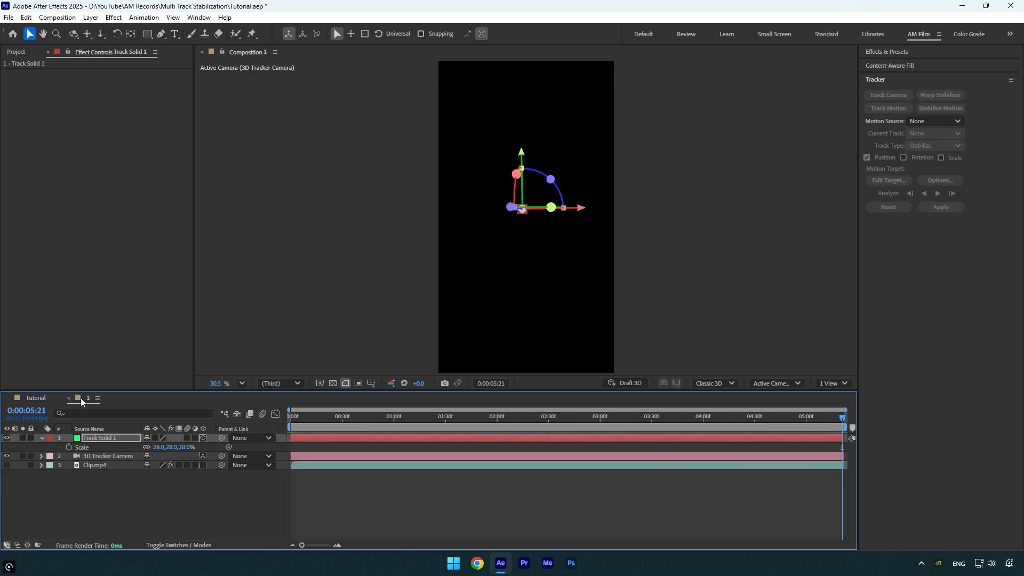
left_click(6, 465)
left_click(7, 438)
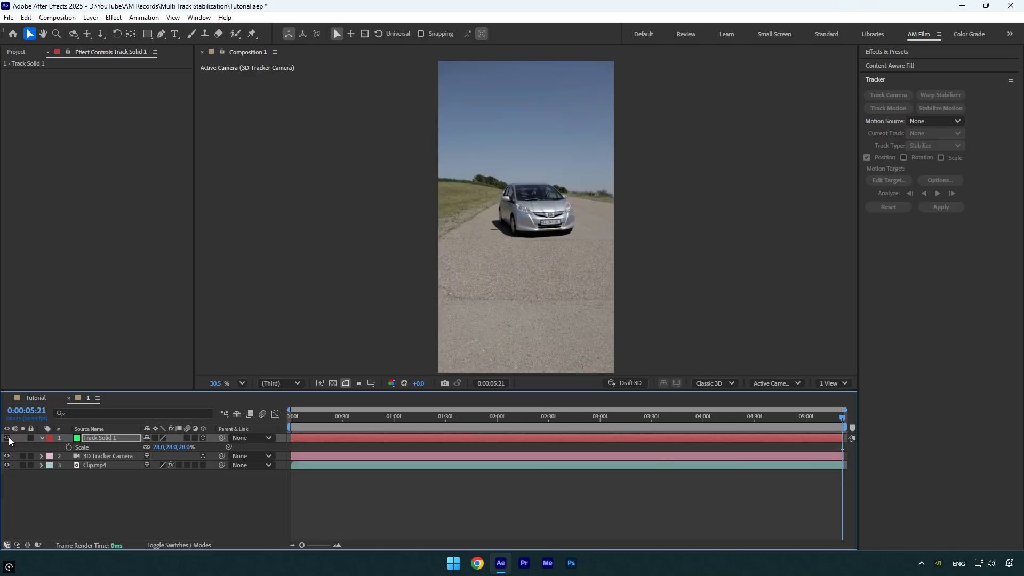
left_click(67, 399)
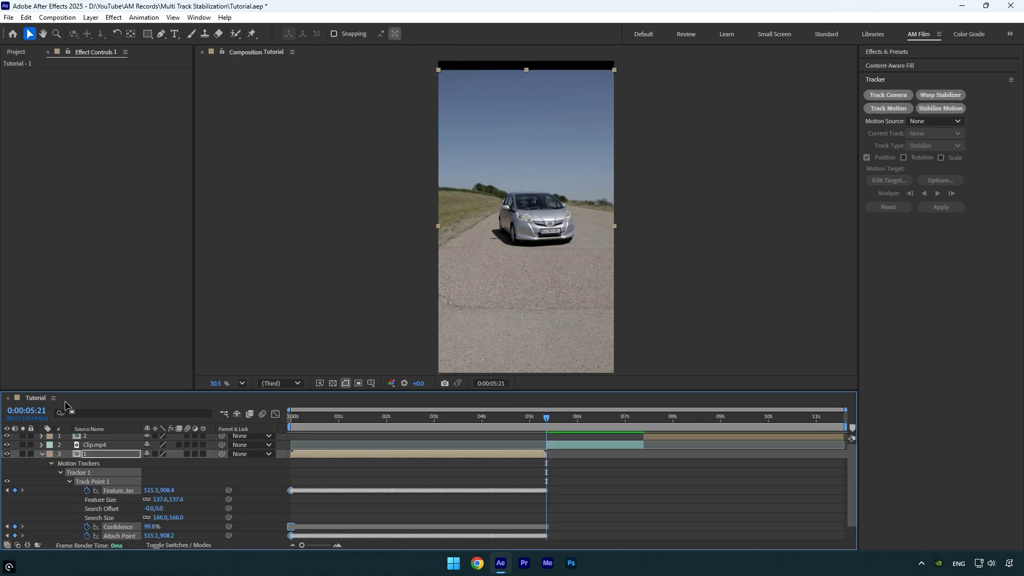
Scrub to about 0:00:03:54 and reveal only layer 1's Scale property.
left_click_drag(552, 410, 478, 422)
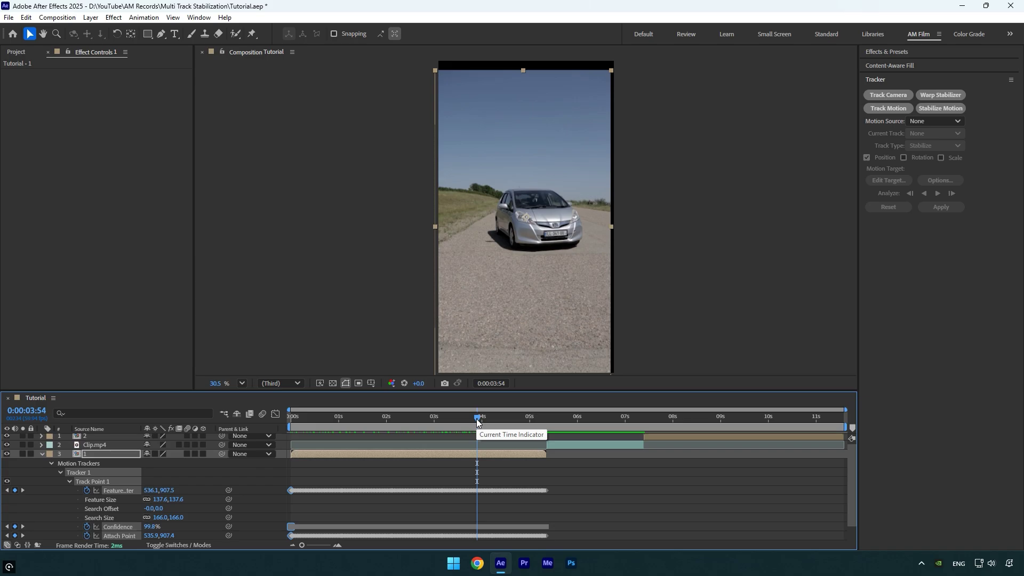
key("s")
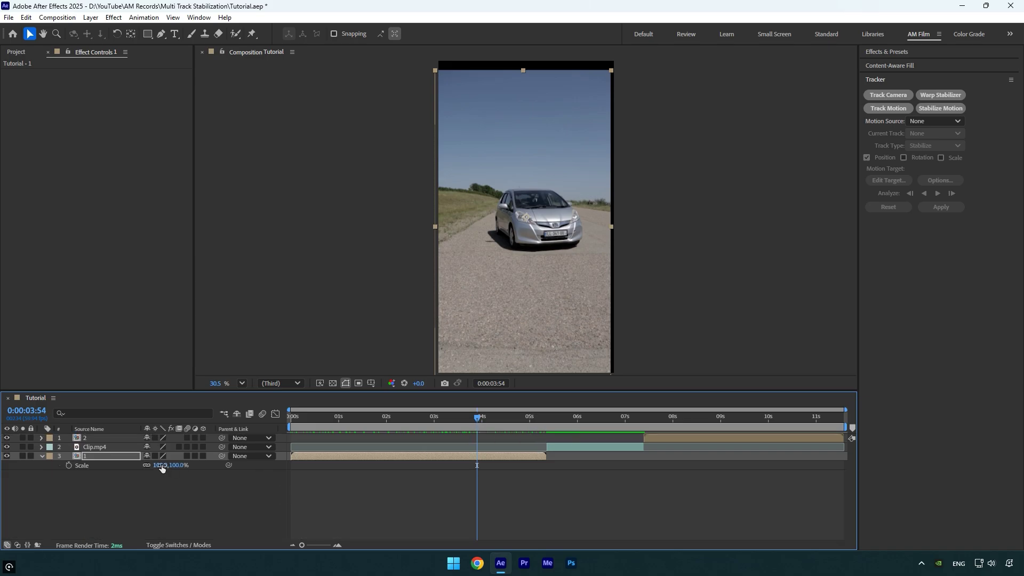
Set layer 1's Scale to 115% on both axes.
left_click(161, 465)
key("Tab")
type("115")
key("Return")
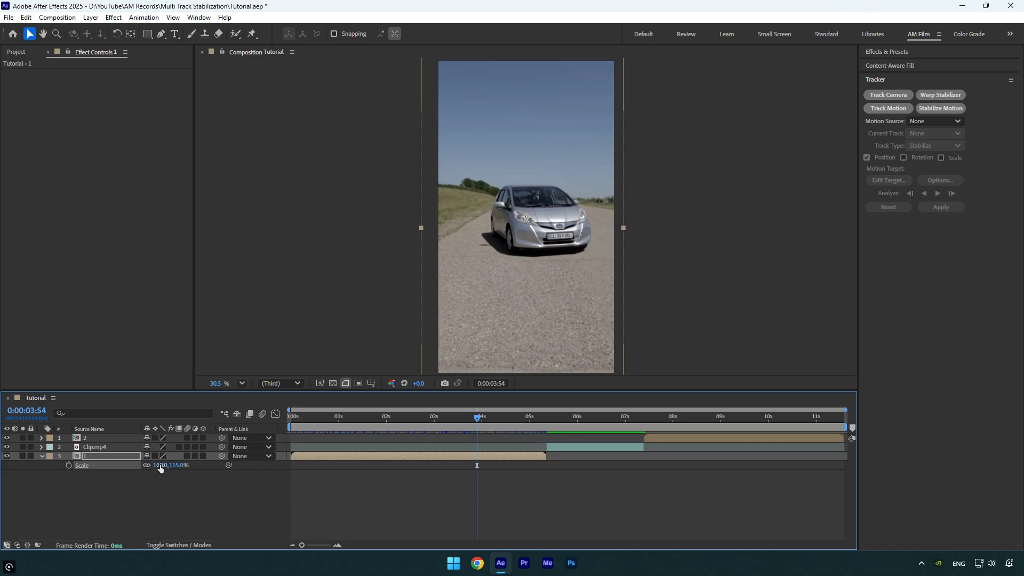
left_click(160, 465)
type("115")
key("Return")
Show the proportional grid, nudge the layer right, and play back the stabilized clip.
left_click(370, 383)
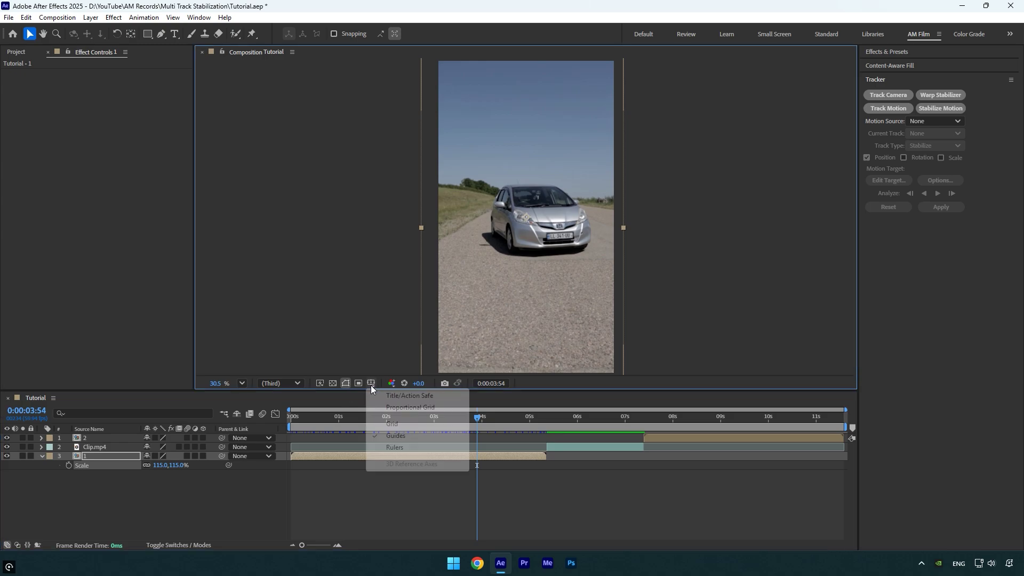
left_click(402, 408)
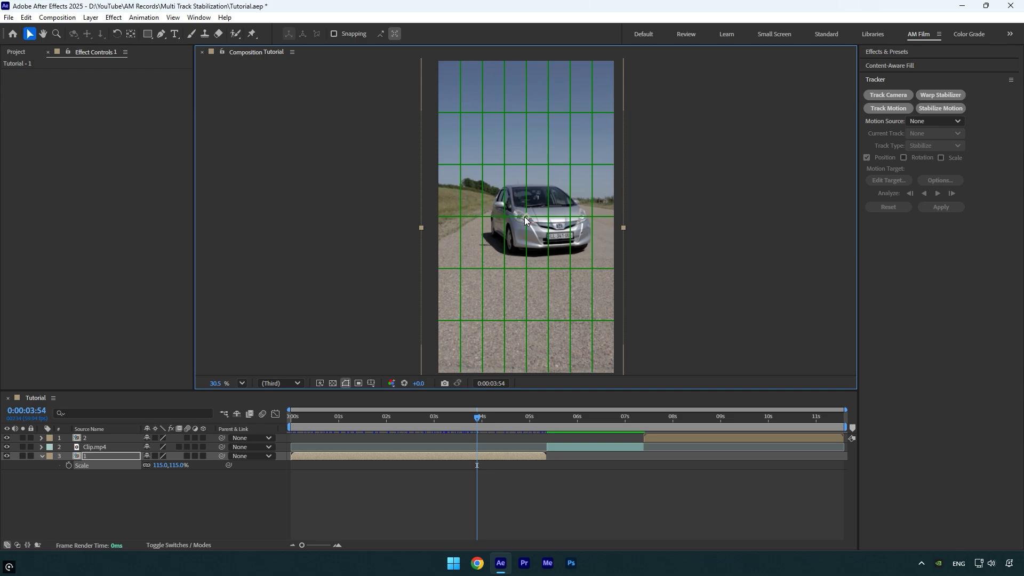
left_click_drag(540, 254, 545, 253)
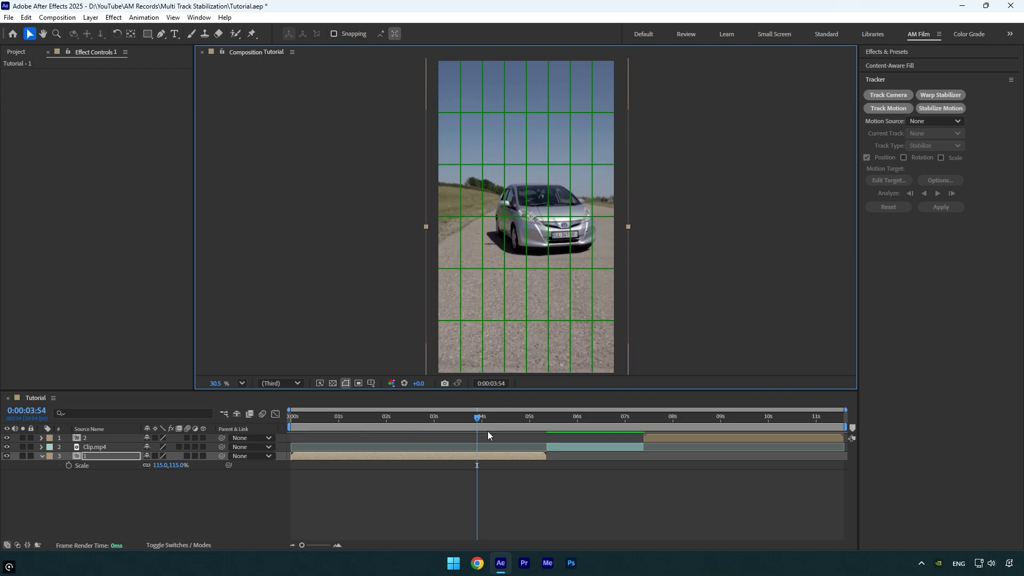
left_click_drag(478, 417, 282, 416)
key("space")
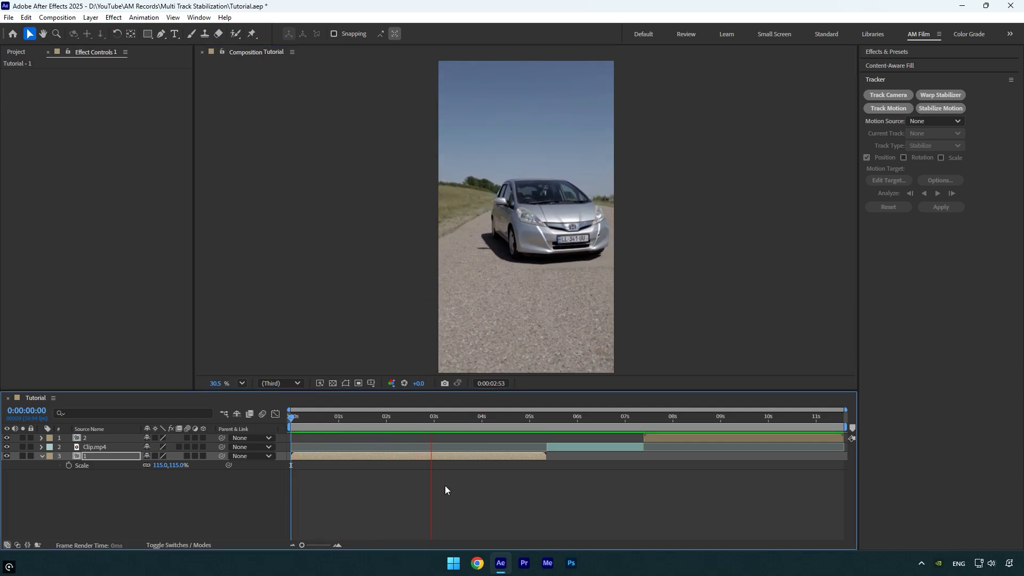
key("alt+apostrophe")
left_click_drag(480, 417, 882, 421)
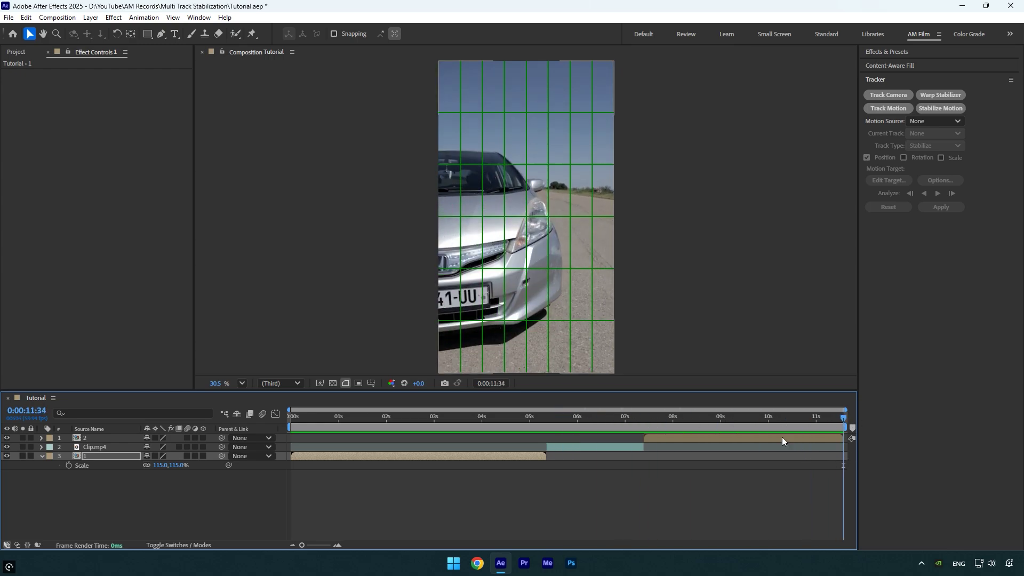
Inside composition 2, camera-track Clip.mp4 and create a solid and camera on the car's front.
double_click(782, 437)
left_click(718, 436)
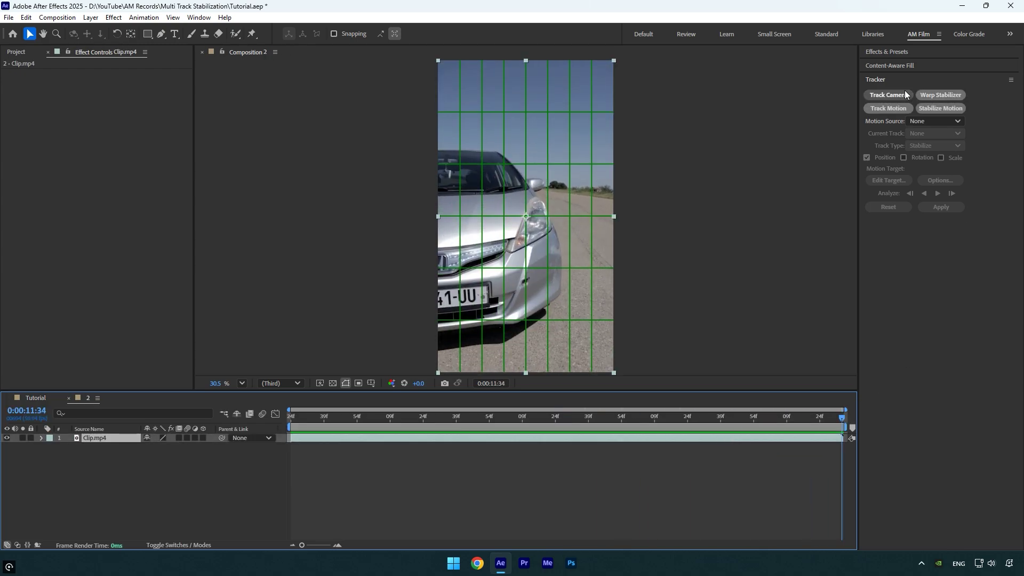
left_click(876, 94)
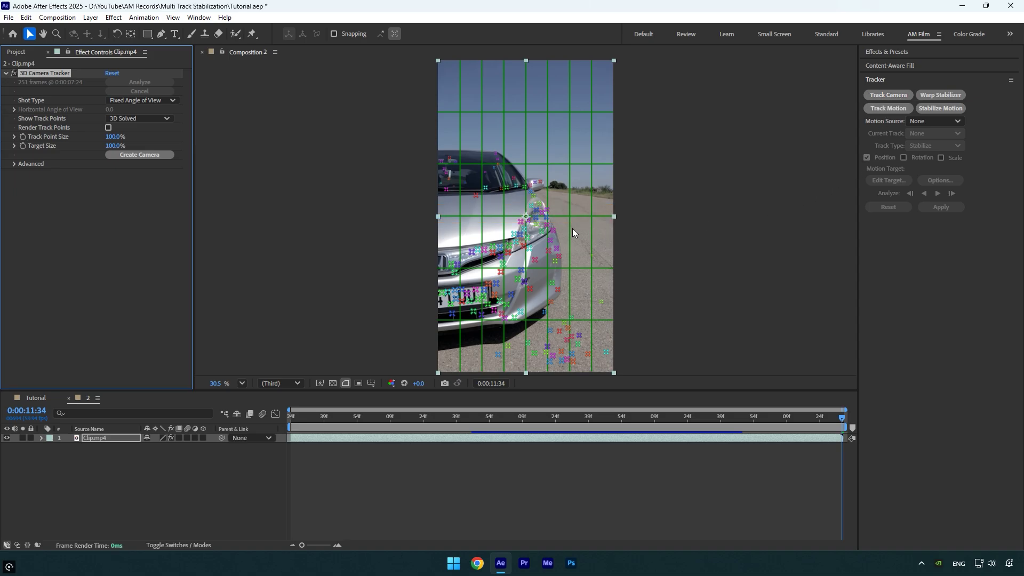
right_click(532, 229)
left_click(554, 246)
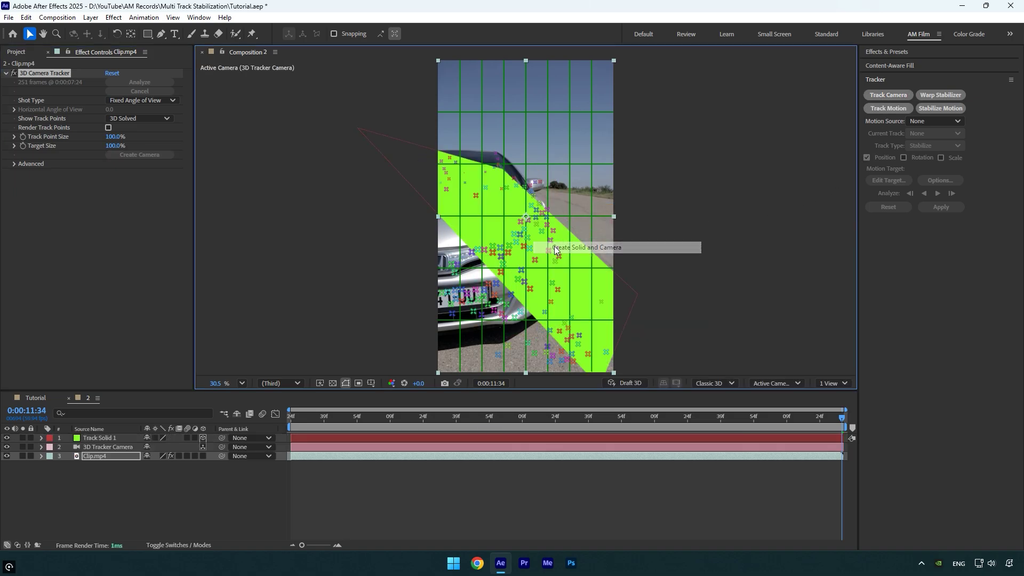
Scale Track Solid 1 to 10%, rotate it, and shift it slightly right and up.
left_click(90, 439)
key("s")
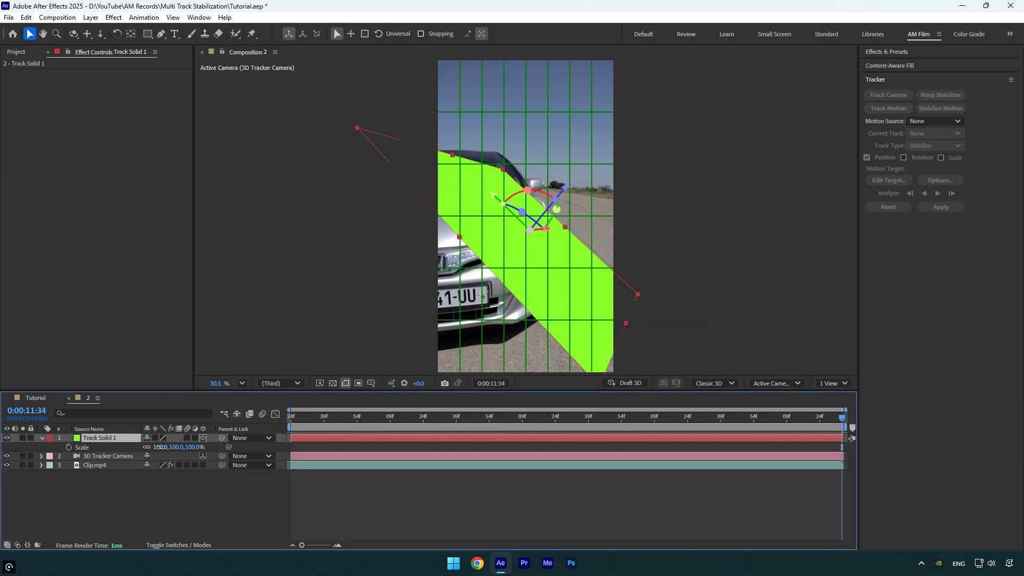
left_click_drag(160, 448, 115, 450)
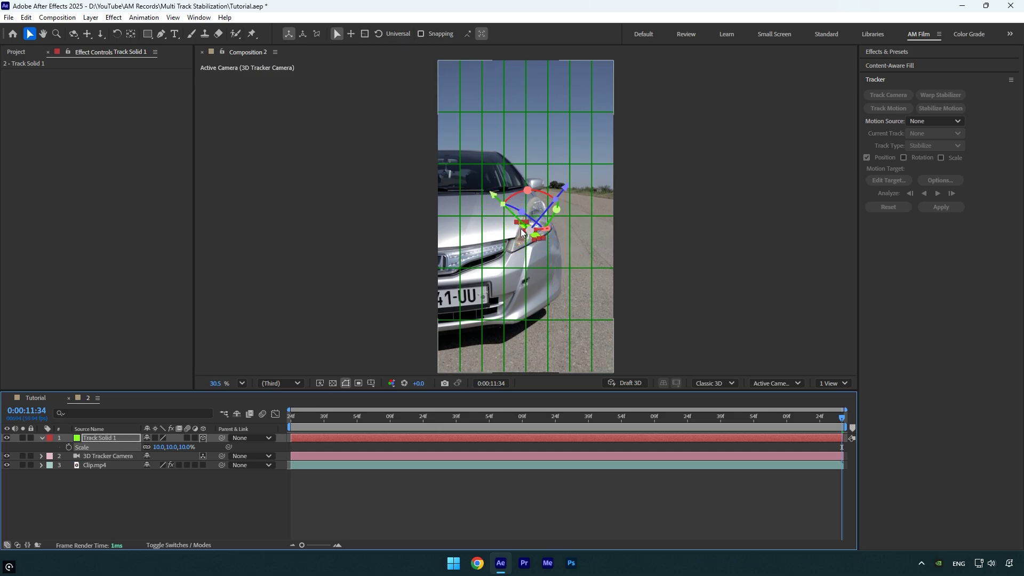
mouse_move(528, 191)
left_mouse_down()
mouse_move(553, 206)
mouse_move(544, 238)
mouse_move(537, 225)
left_mouse_up()
left_click_drag(531, 174, 531, 161)
left_click_drag(588, 217, 594, 216)
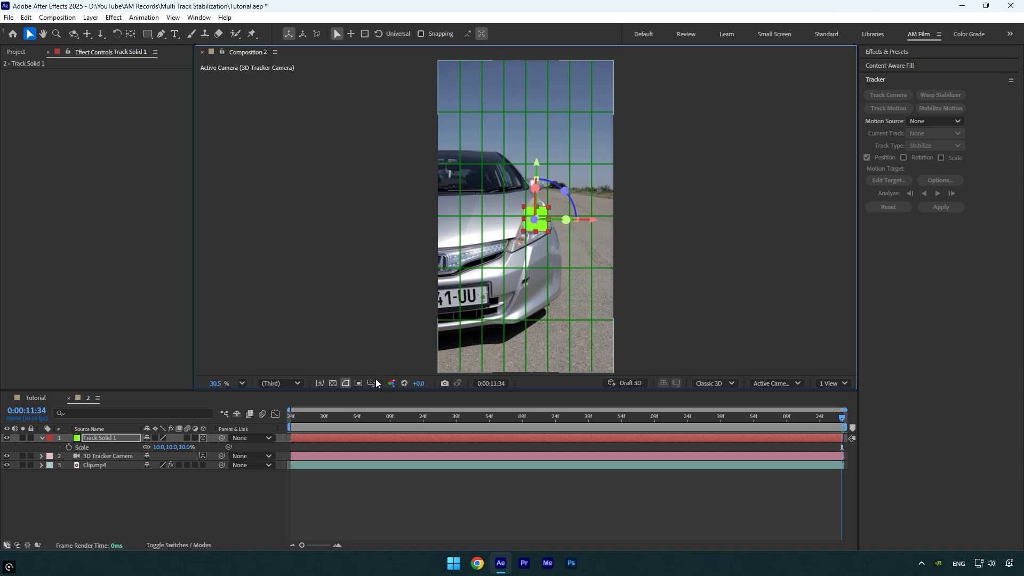
Hide the footage, return to Tutorial, and place Tracker 1's track point over the green square.
left_click(7, 465)
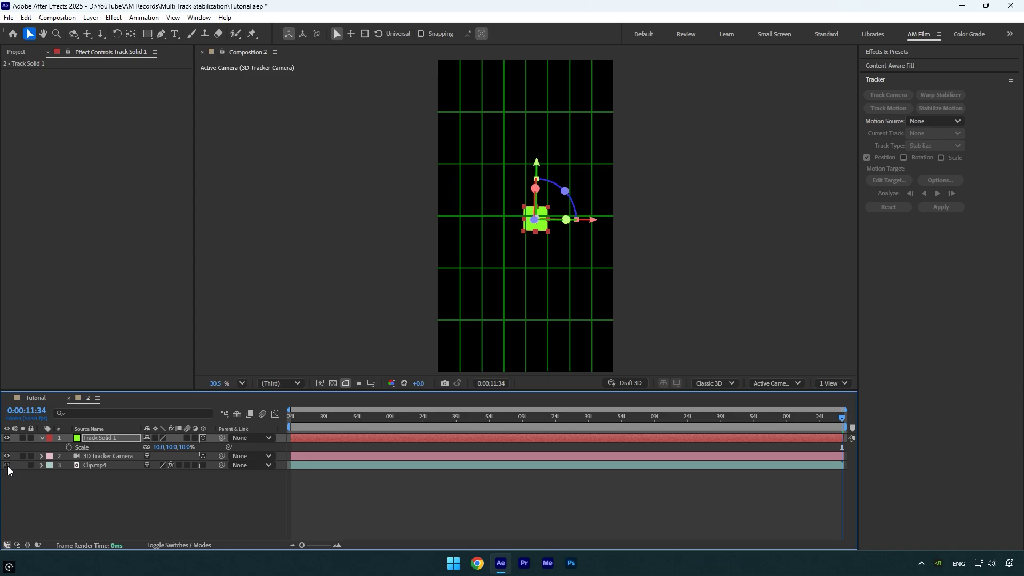
left_click(28, 401)
left_click(961, 107)
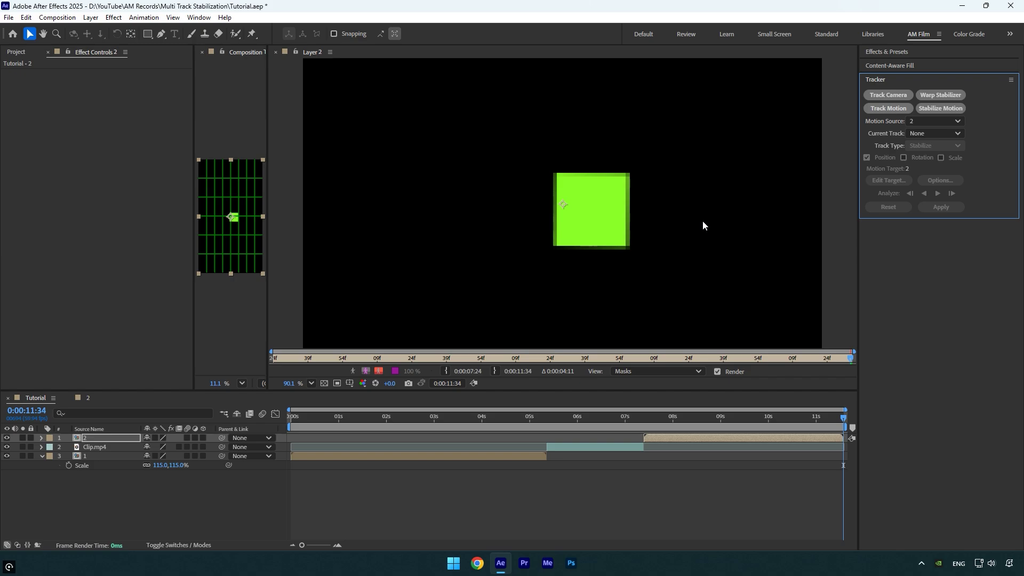
left_click(924, 133)
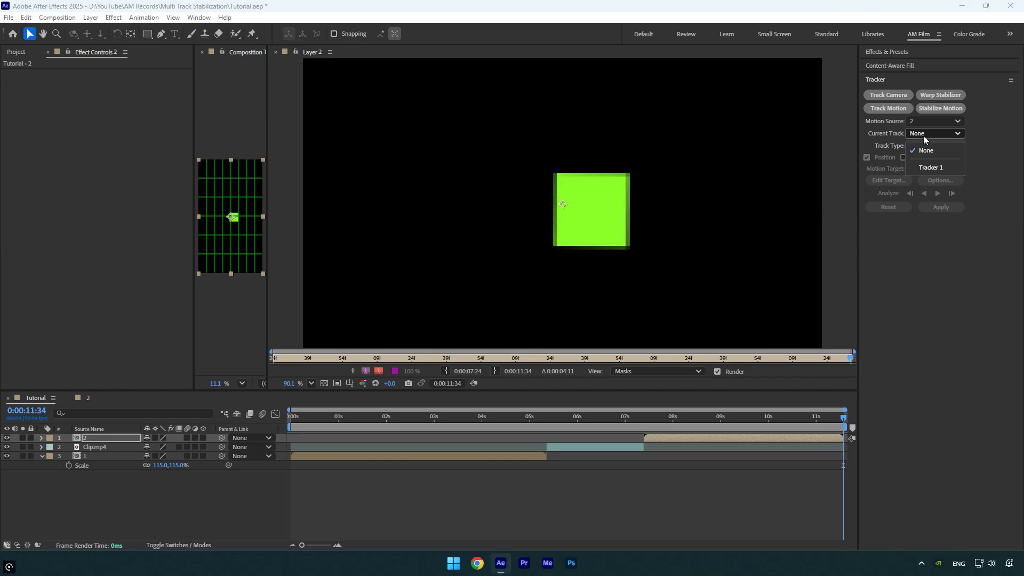
left_click(933, 166)
left_click_drag(565, 214, 634, 244)
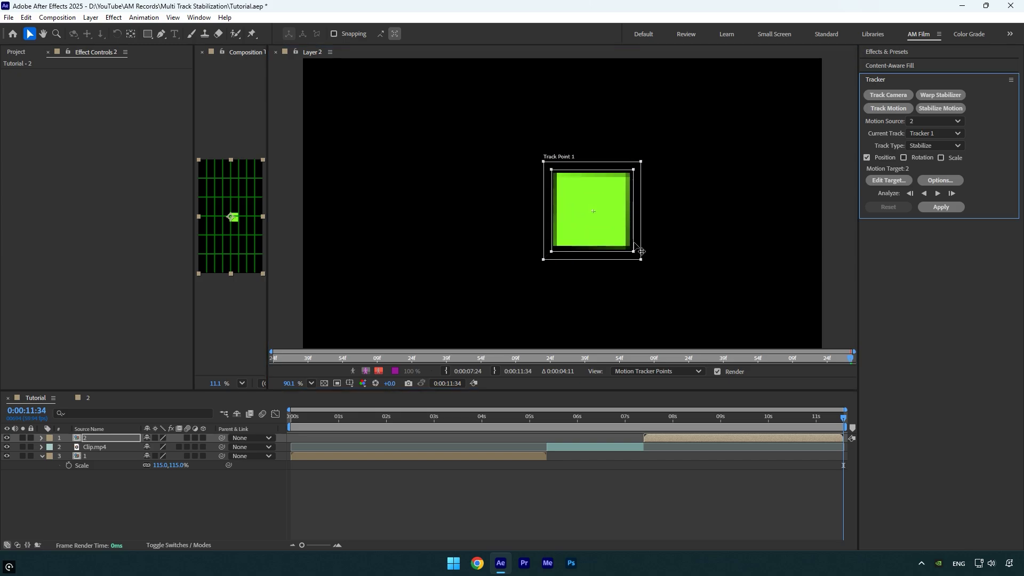
Analyze the track backward and apply the stabilization to layer 2 in X and Y.
left_click(939, 182)
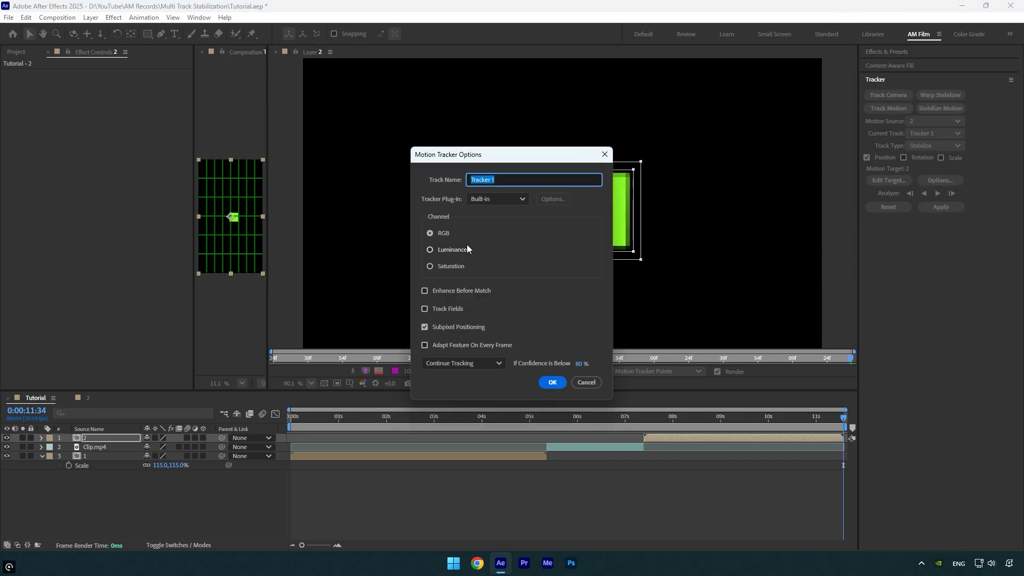
left_click(438, 348)
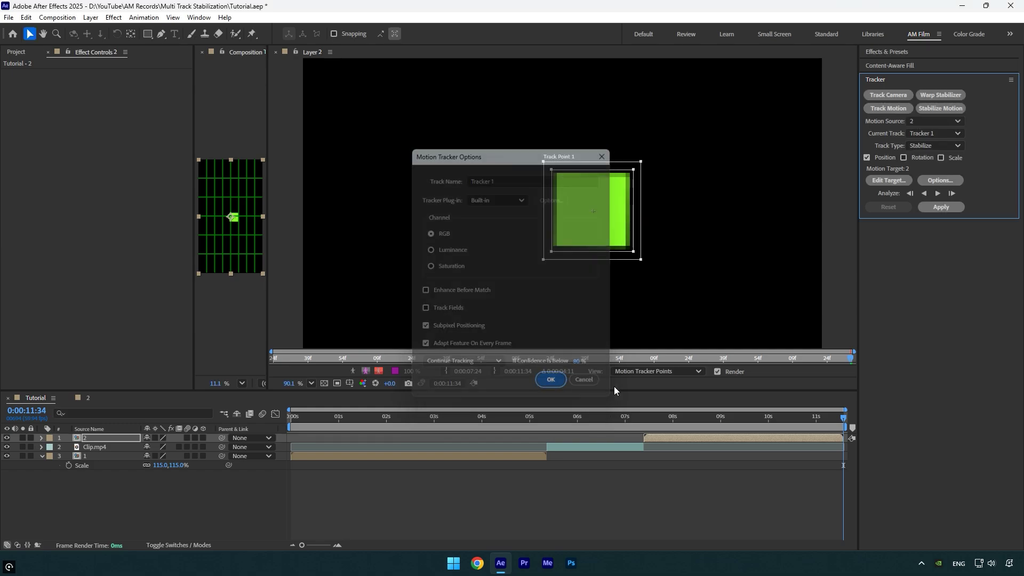
left_click(925, 195)
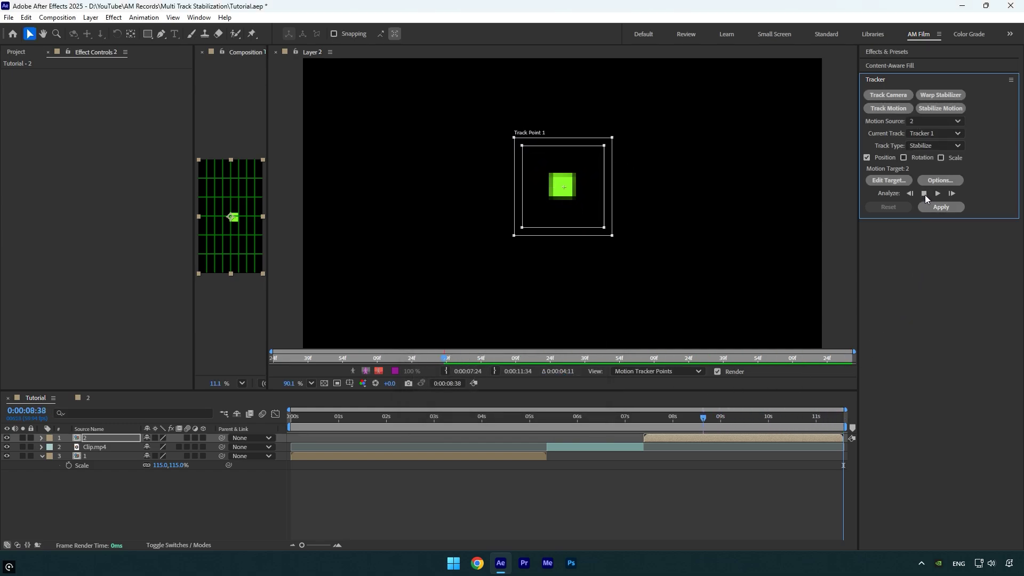
left_click(943, 206)
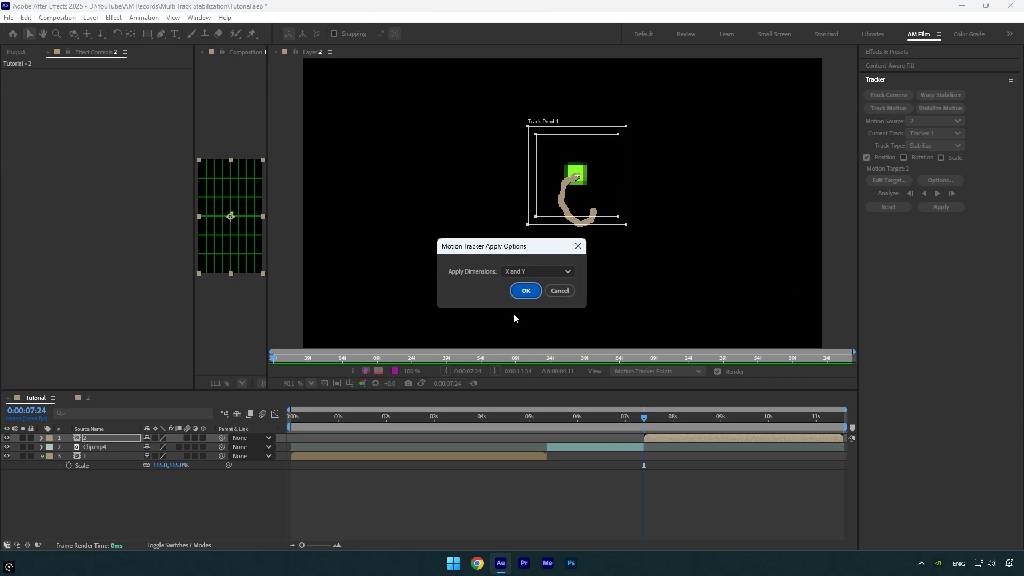
left_click(524, 292)
Close the Layer viewer, go back to Tutorial, and scale layer 2 to 120%.
left_click(275, 53)
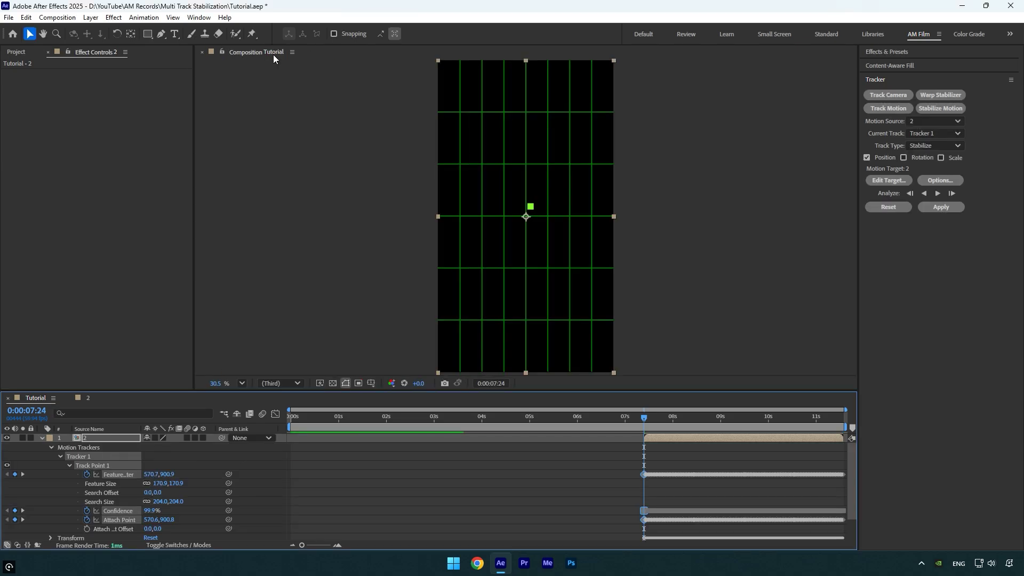
left_click(86, 398)
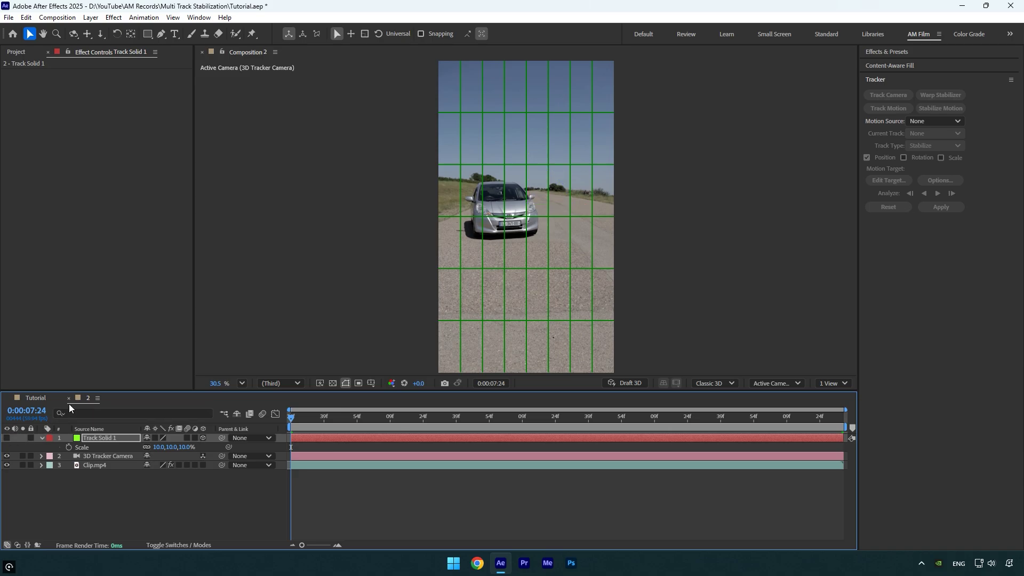
left_click(68, 397)
left_click_drag(643, 417, 830, 418)
key("s")
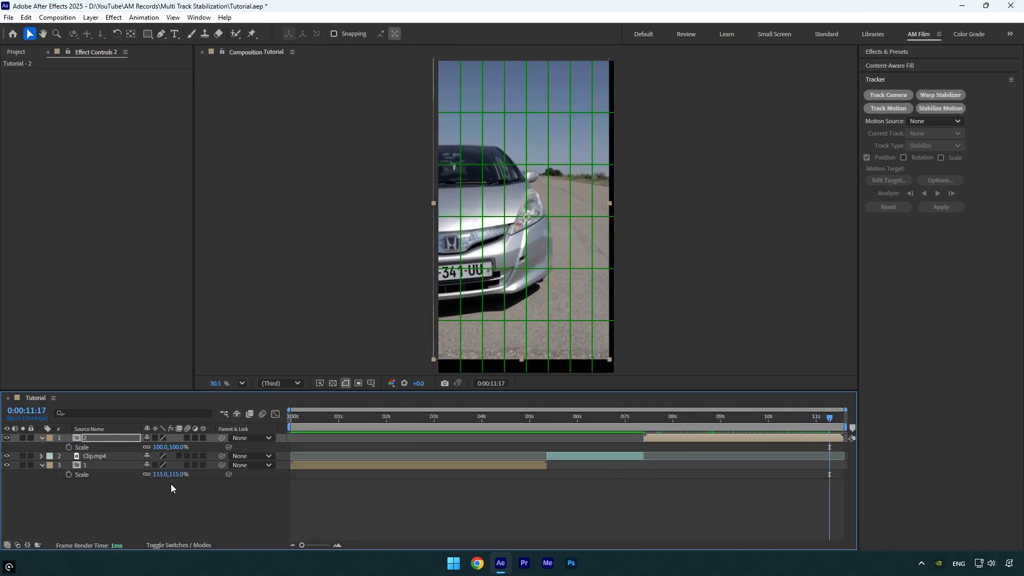
left_click(159, 447)
type("120")
key("Return")
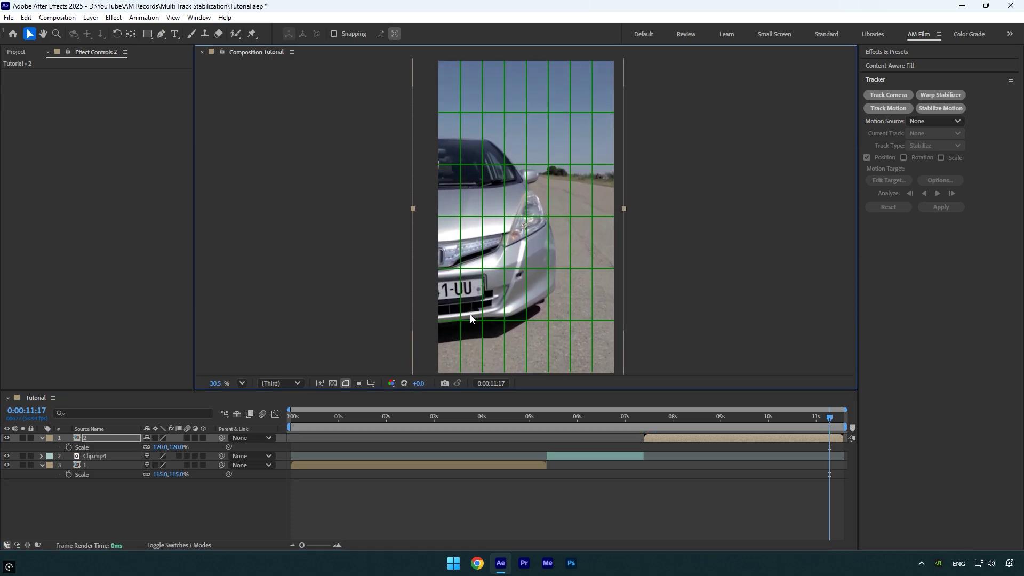
mouse_move(804, 406)
left_mouse_down()
mouse_move(862, 417)
mouse_move(619, 417)
mouse_move(720, 409)
mouse_move(392, 422)
left_mouse_up()
mouse_move(392, 422)
left_mouse_down()
mouse_move(687, 420)
mouse_move(519, 432)
left_mouse_up()
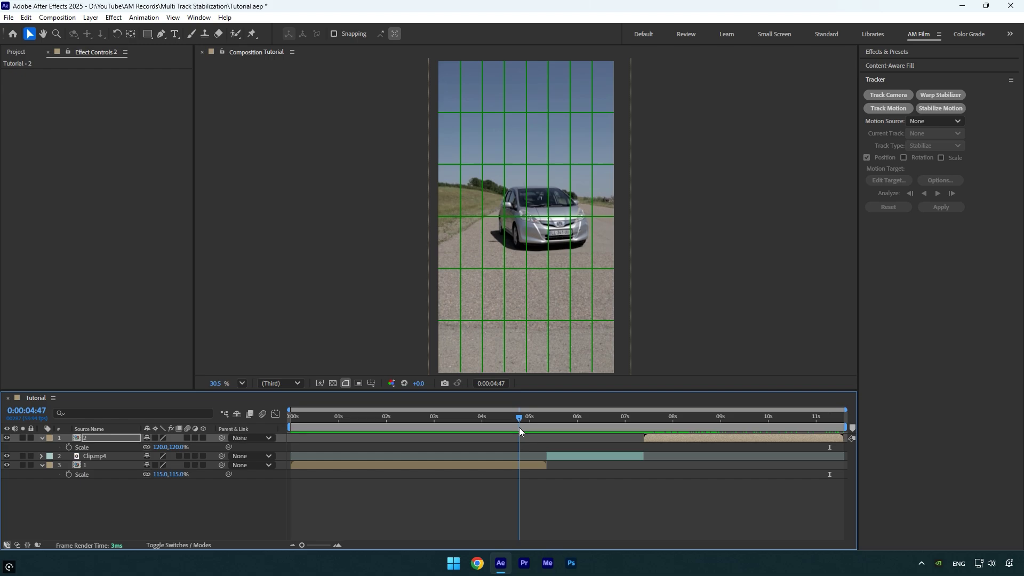
Show Anchor Point, Position and Scale together for all three Tutorial layers.
left_click_drag(200, 517, 102, 468)
key("a")
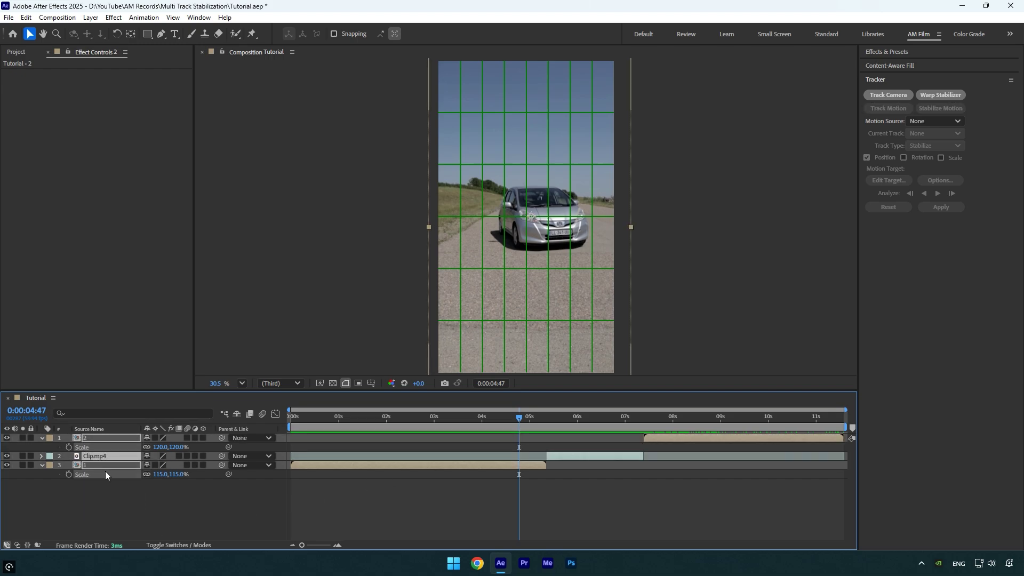
left_click(105, 472, "ctrl")
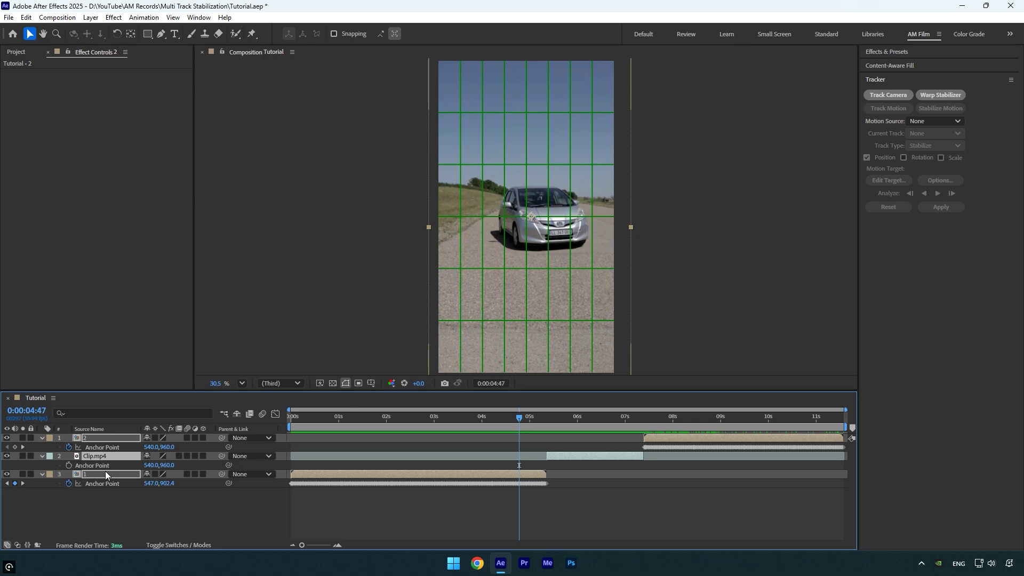
key("shift+p")
key("shift+s")
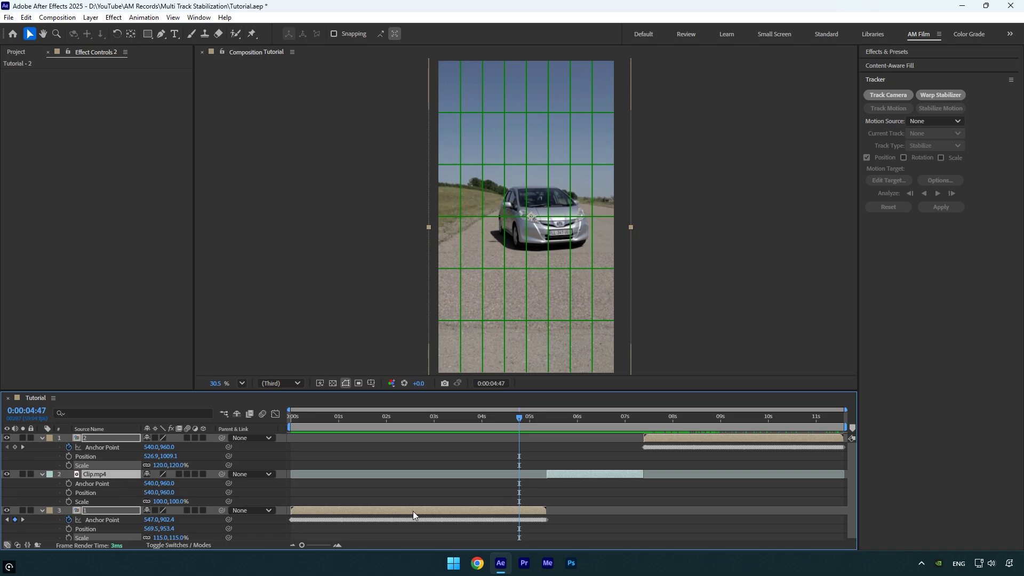
Keyframe Clip.mp4 where layer 1 ends: position 569.5,953.4 and scale 115%.
left_click(545, 479)
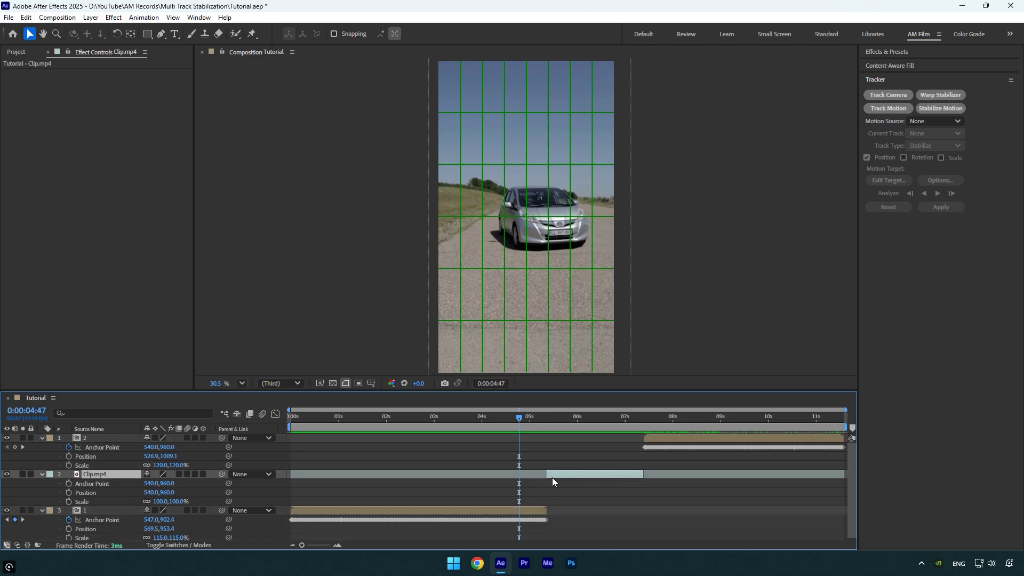
key("k")
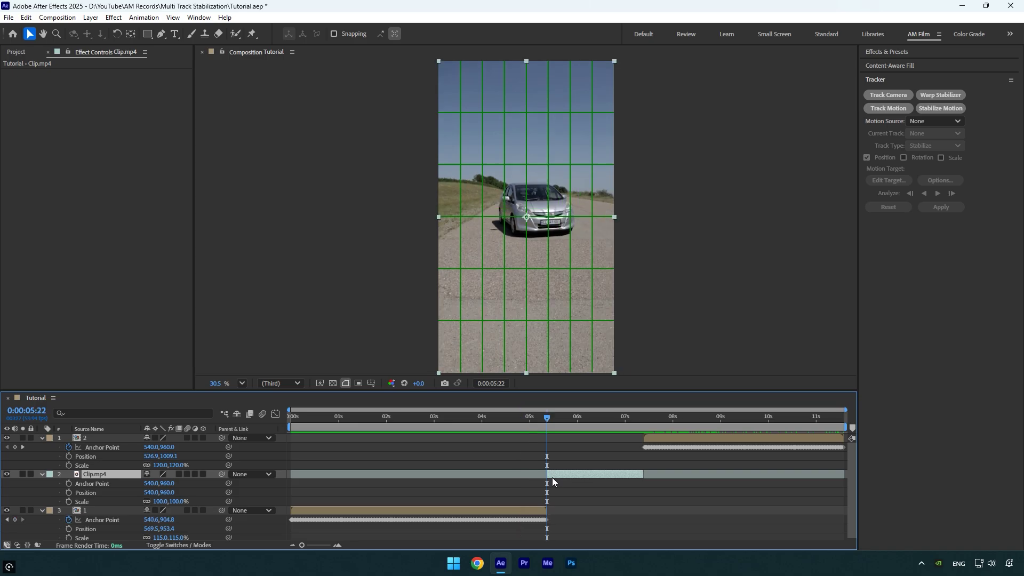
left_click(69, 484)
left_click(70, 493)
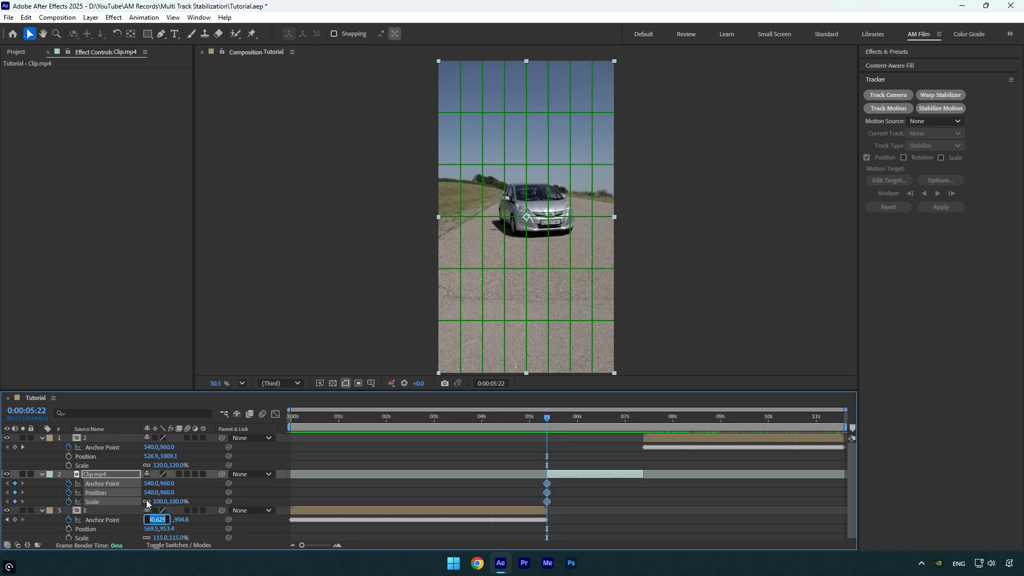
left_click(168, 483)
type("904.8")
key("Tab")
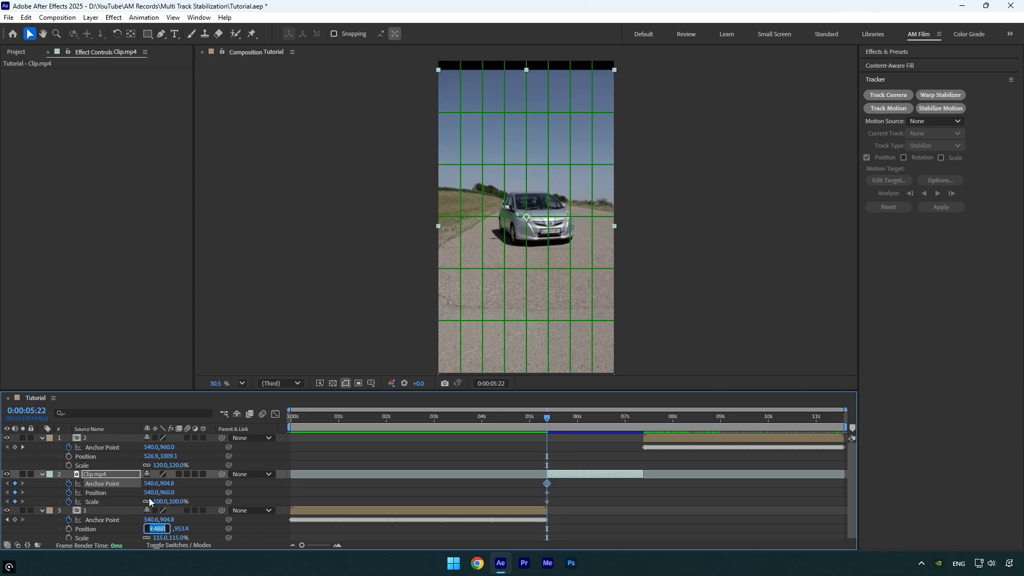
key("Tab")
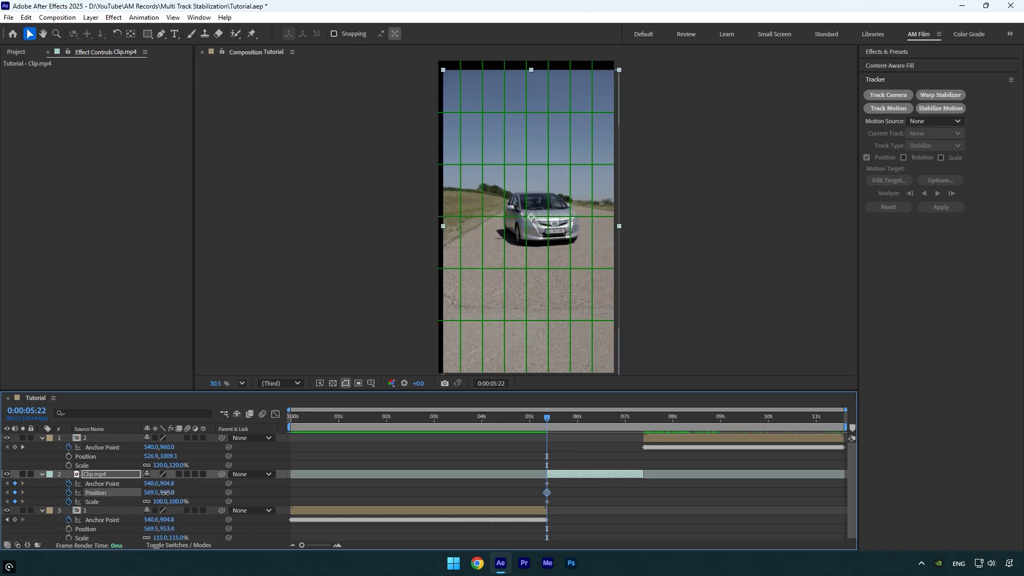
type("953.4")
left_click(157, 538)
left_click(157, 502)
type("115")
key("Return")
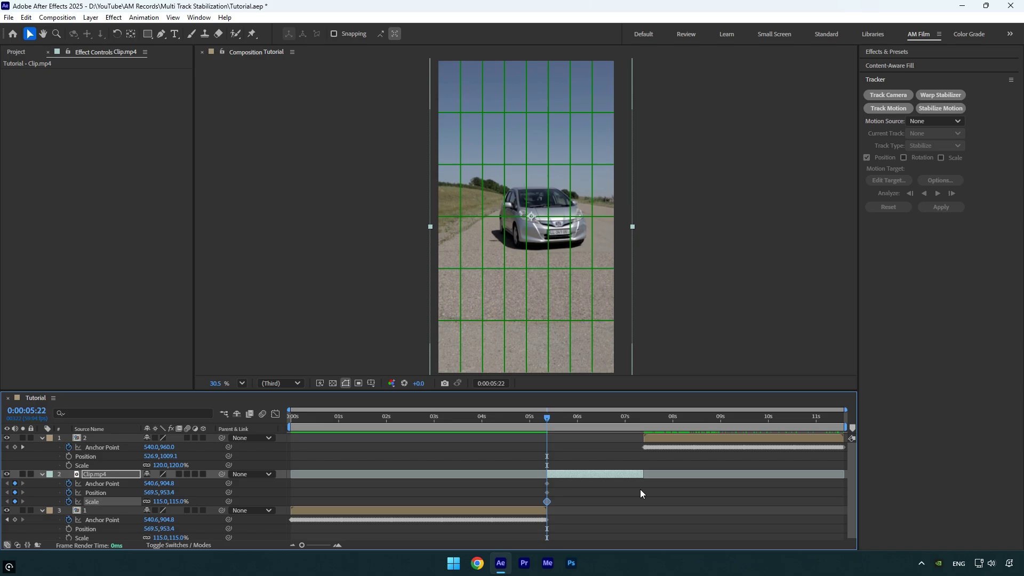
At Clip.mp4's end, match layer 2: anchor 540,960, position 526.9,1009.1, scale 120%.
key("o")
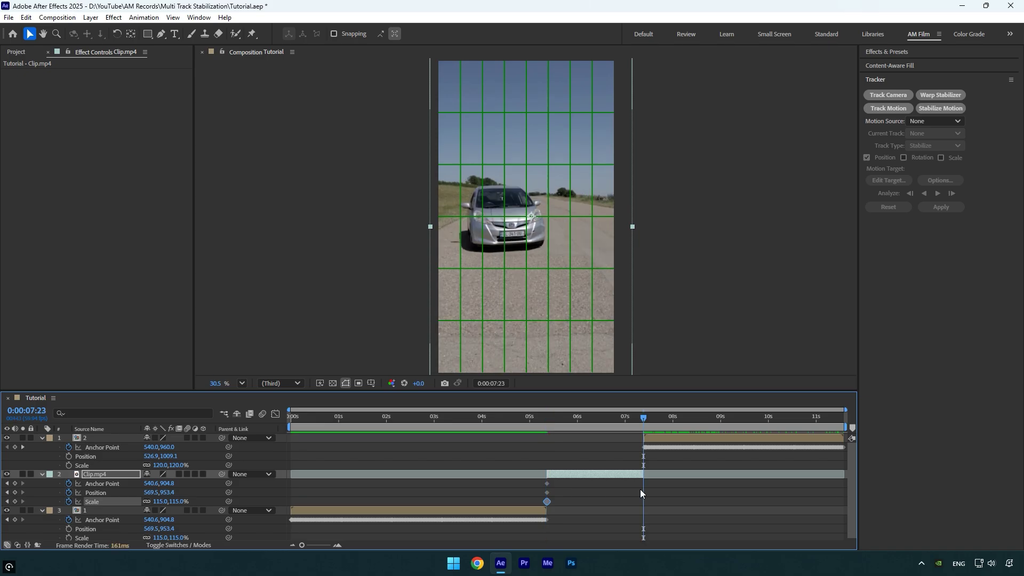
left_click(654, 439)
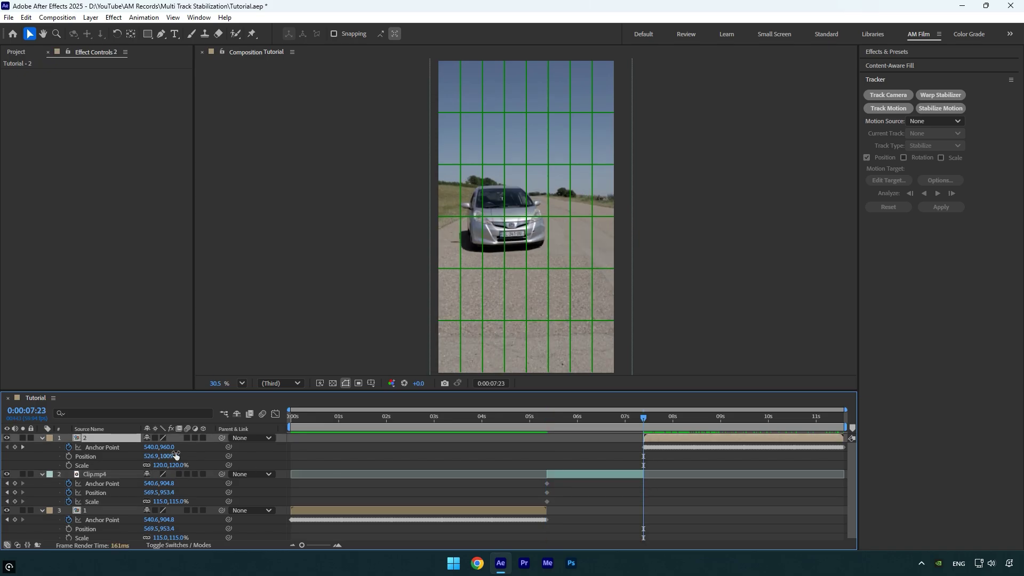
left_click(157, 483)
type("540")
key("Tab")
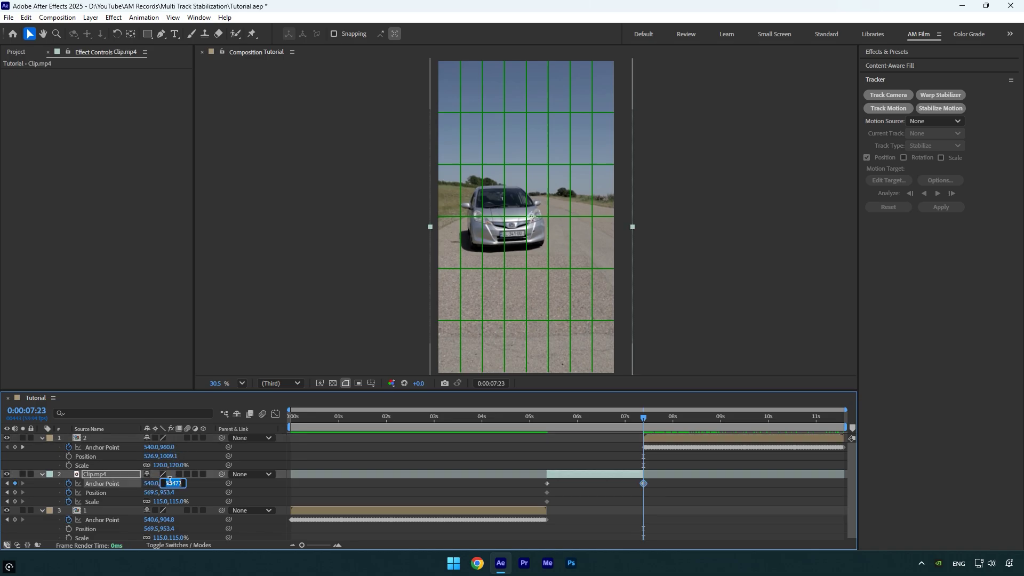
type("960")
left_click(152, 456)
left_click(152, 493)
key("ctrl+v")
key("Return")
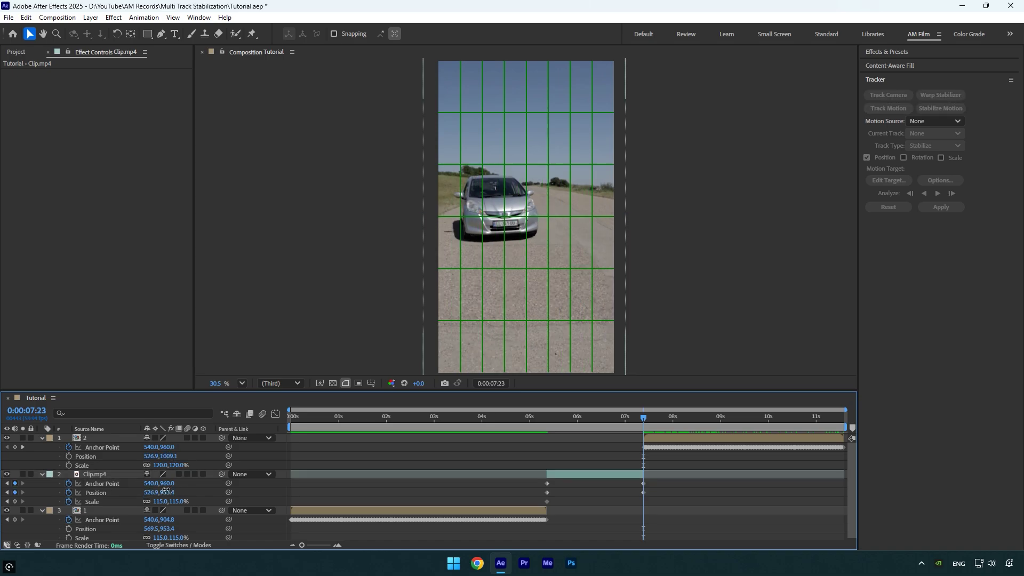
left_click(169, 492)
key("ctrl+v")
key("Return")
left_click(161, 501)
type("120")
key("Return")
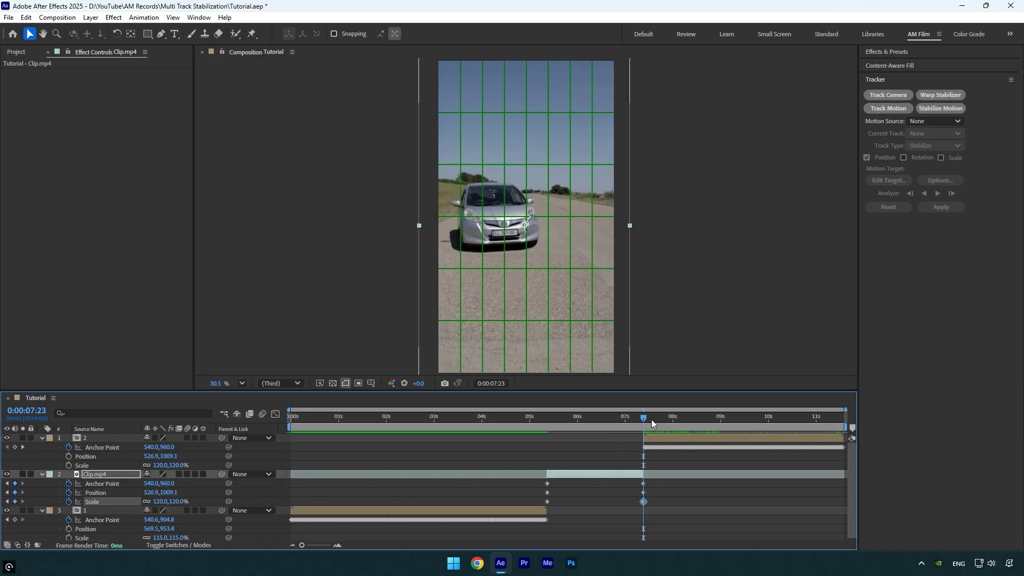
mouse_move(649, 419)
left_mouse_down()
mouse_move(520, 428)
mouse_move(675, 425)
mouse_move(642, 436)
left_mouse_up()
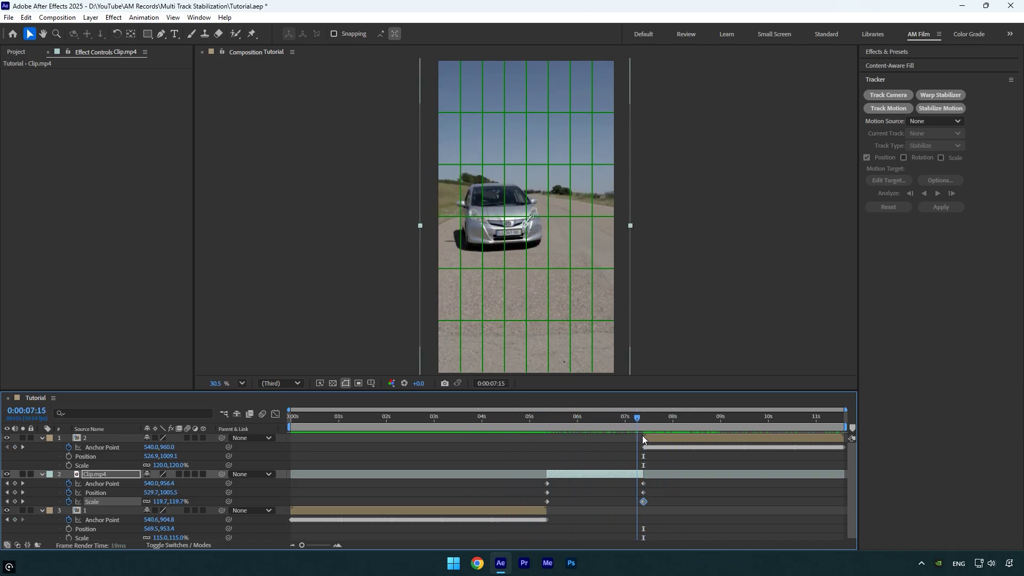
Collapse the layer properties and pre-compose all three layers into 'Speed ramp'.
left_click(341, 461)
key("u")
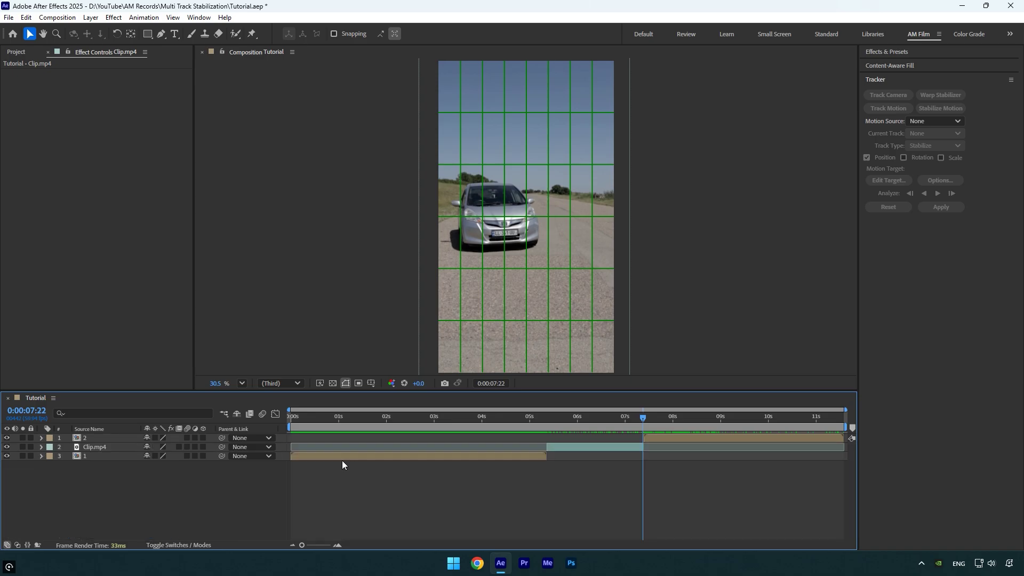
left_click_drag(162, 497, 86, 435)
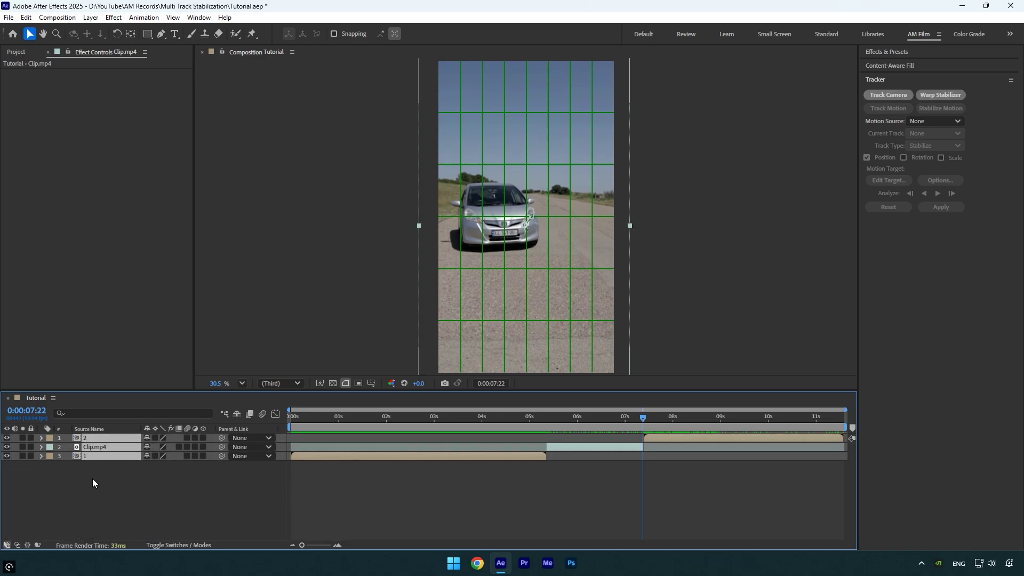
key("ctrl+shift+c")
type("Speed ramp")
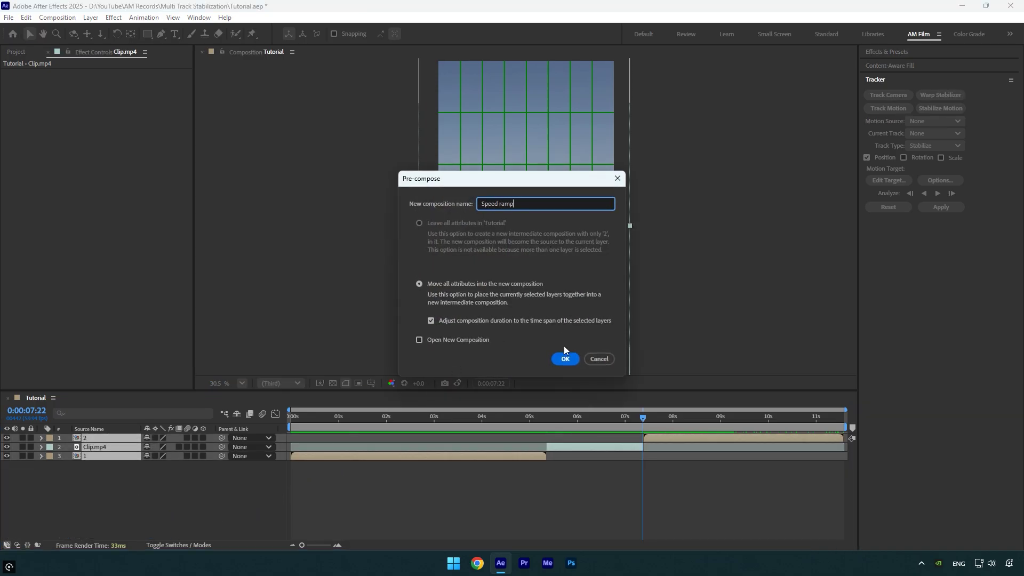
left_click(564, 357)
left_click_drag(652, 414, 252, 427)
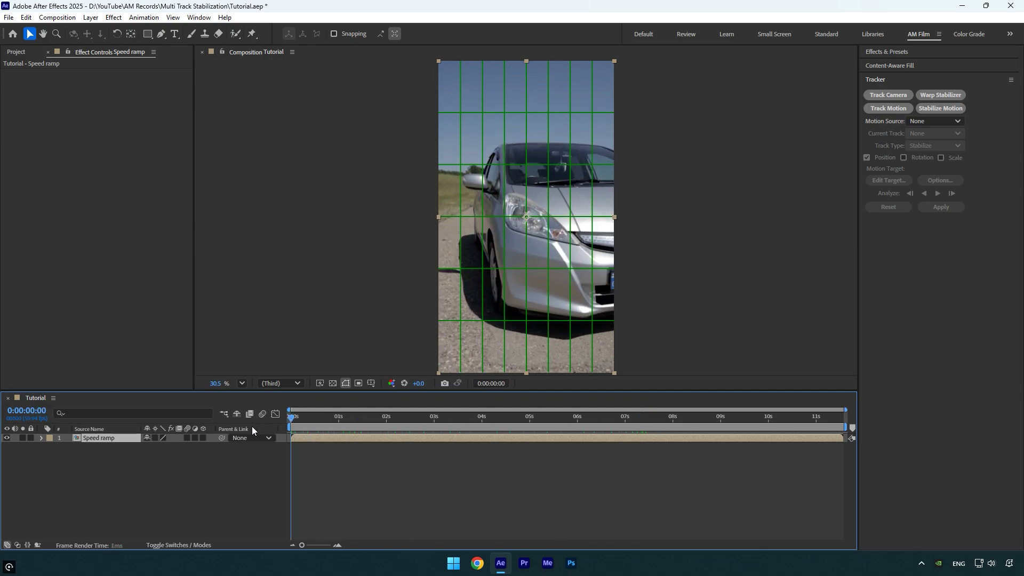
Enable Time Remapping on the Speed ramp layer.
right_click(92, 439)
mouse_move(118, 178)
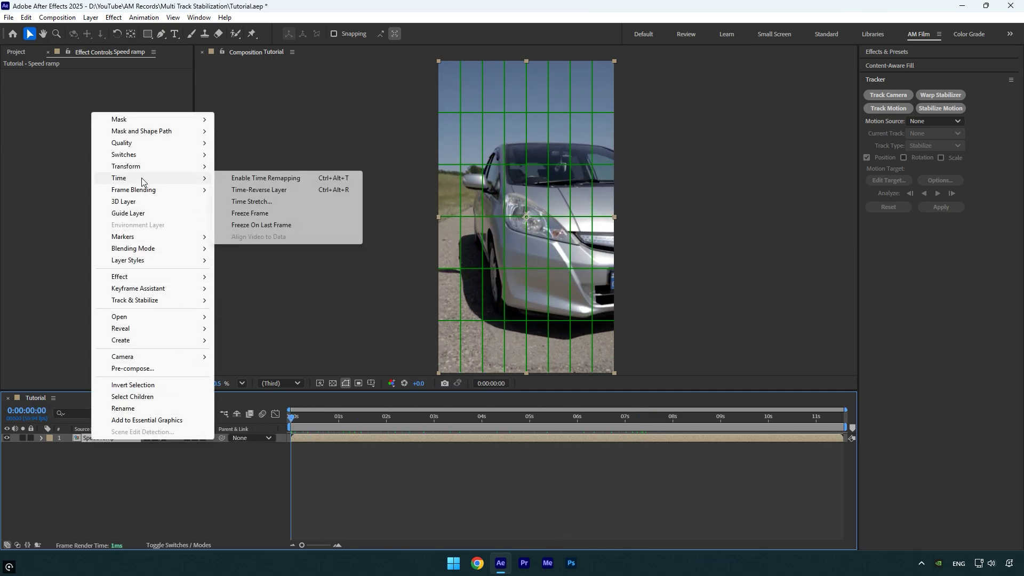
left_click(238, 183)
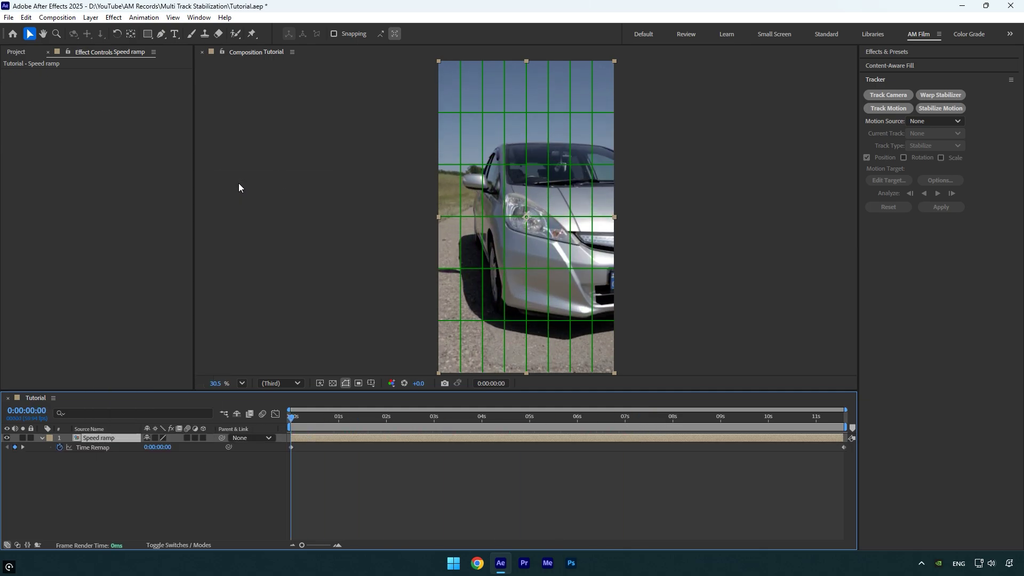
left_click_drag(297, 418, 354, 419)
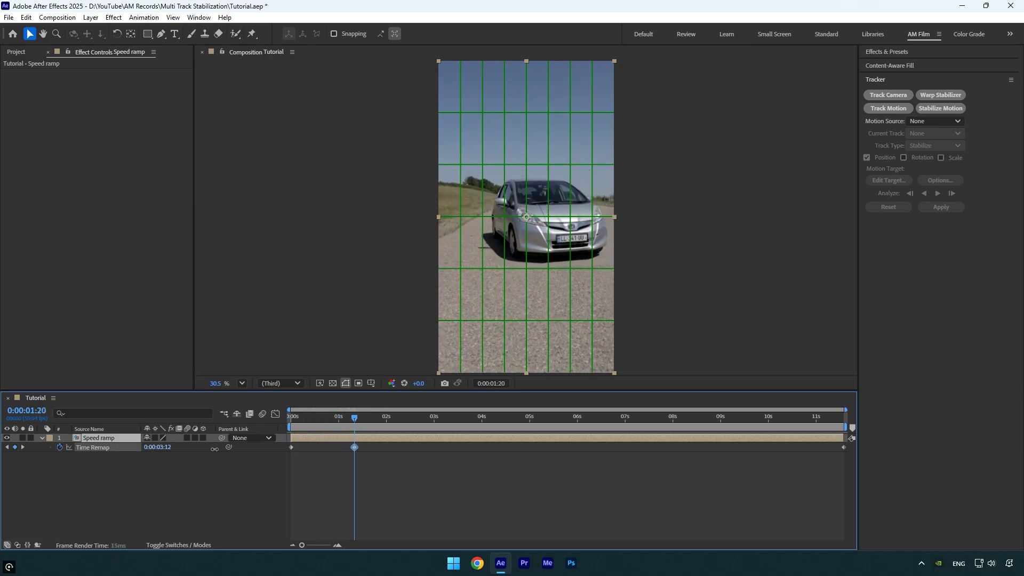
left_click_drag(151, 451, 488, 450)
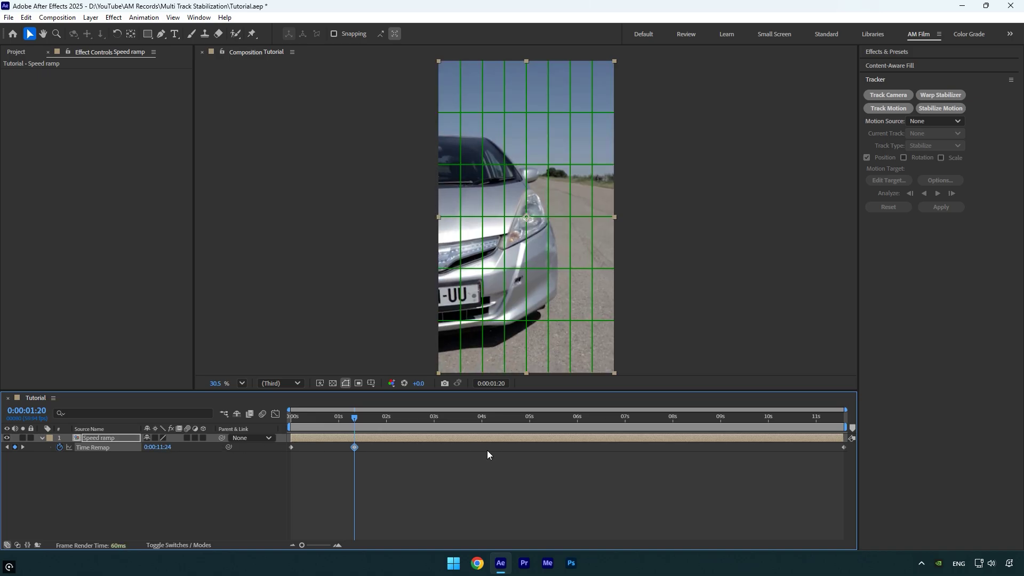
key("ctrl+z")
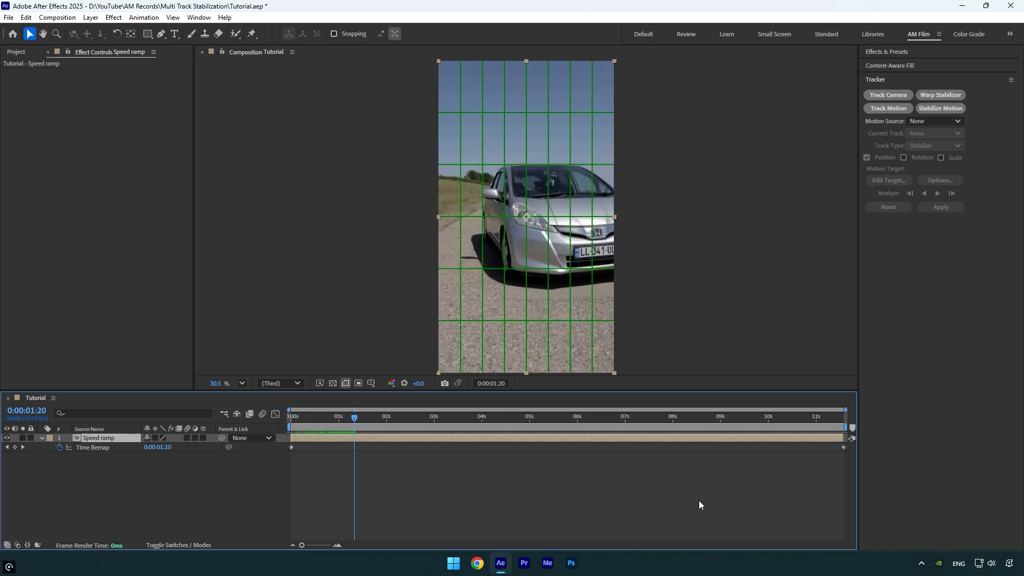
Move the end Time Remap keyframe to 0:00:01:20 and Easy Ease both keyframes.
left_click(842, 448)
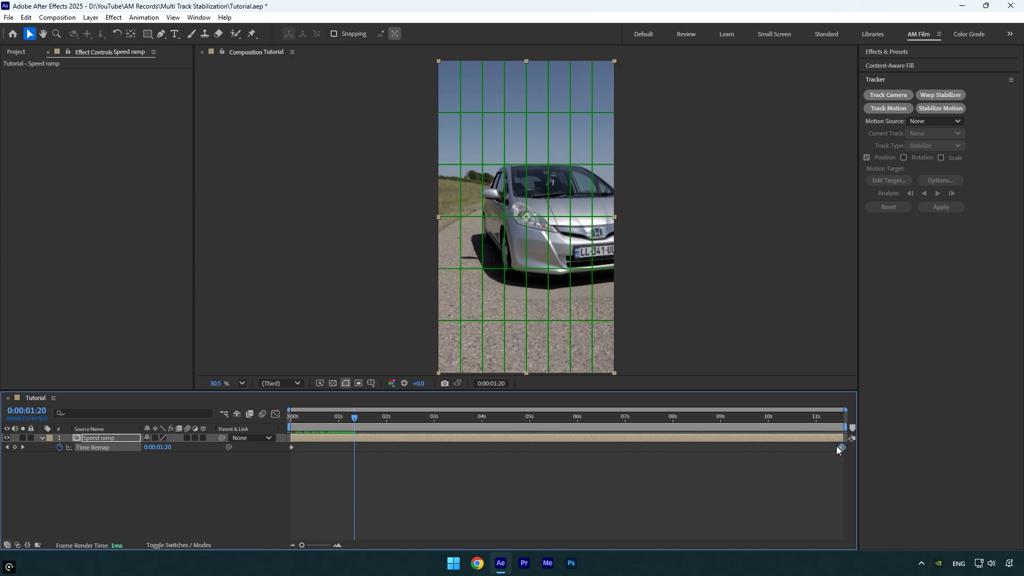
mouse_move(845, 451)
left_mouse_down()
mouse_move(355, 462)
mouse_move(279, 448)
left_mouse_up()
key("F9")
Show the Time Remap value graph in the Graph Editor and select both keyframes.
key("Home")
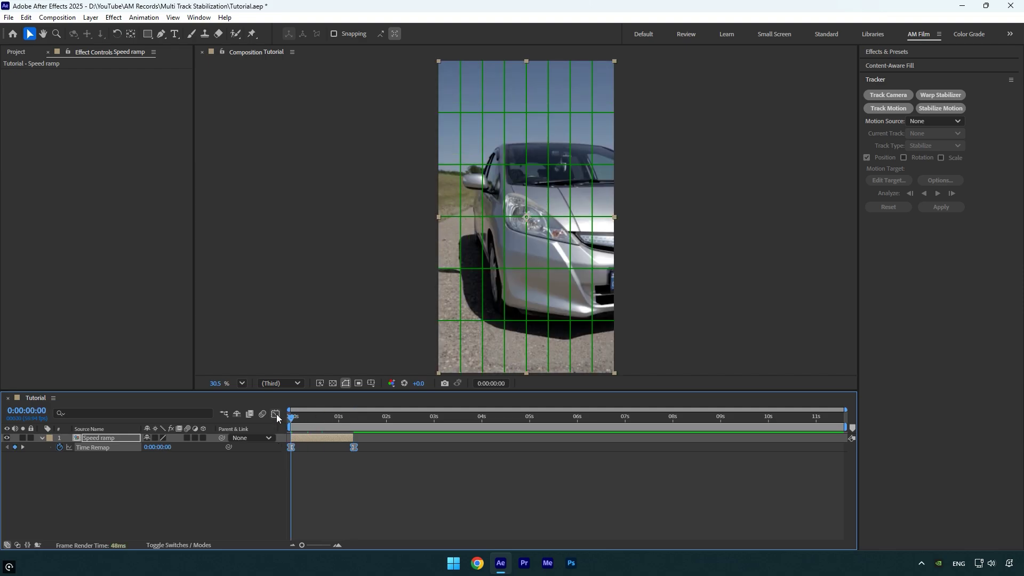
left_click(276, 414)
right_click(375, 472)
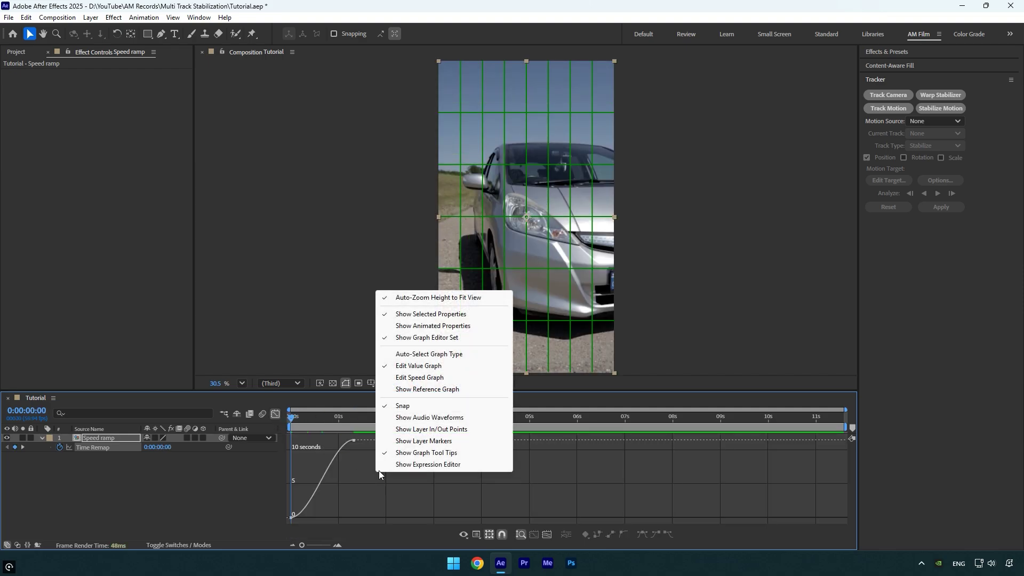
left_click(412, 367)
left_click(336, 545)
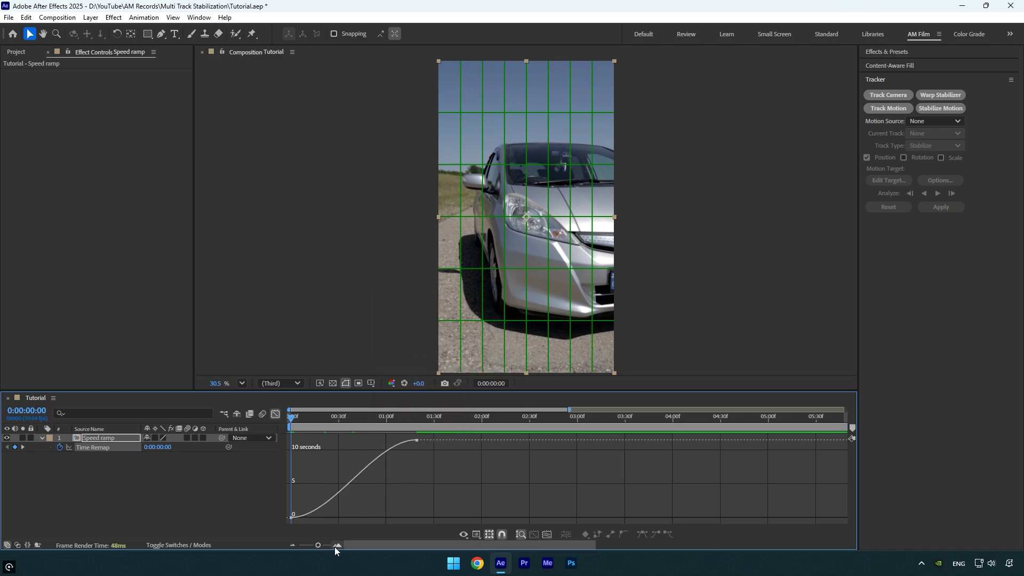
left_click(291, 517)
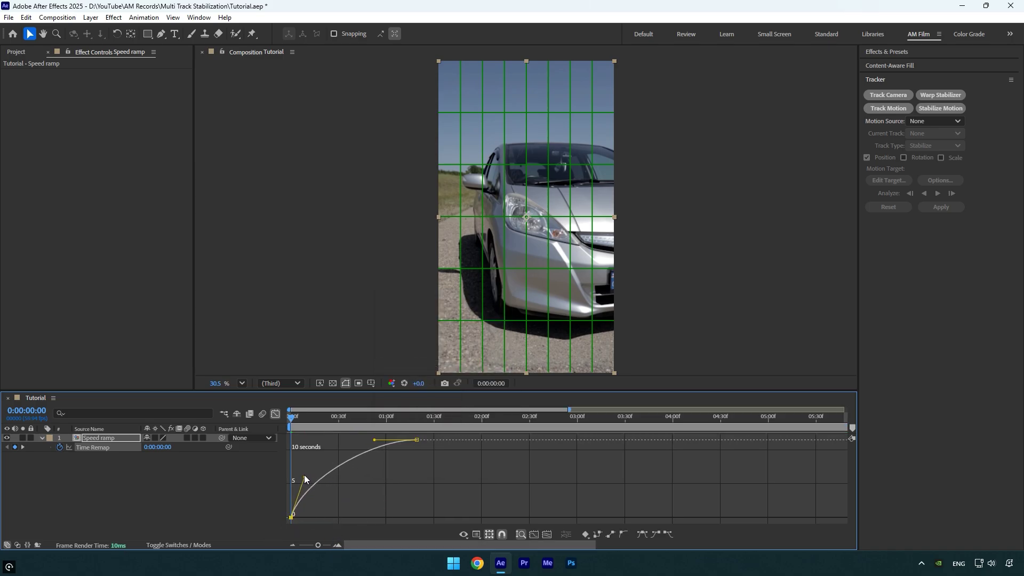
Drag both Bezier handles into an S-curve, preview playback, and leave the Graph Editor.
left_click_drag(327, 517, 303, 473)
left_click_drag(376, 441, 406, 482)
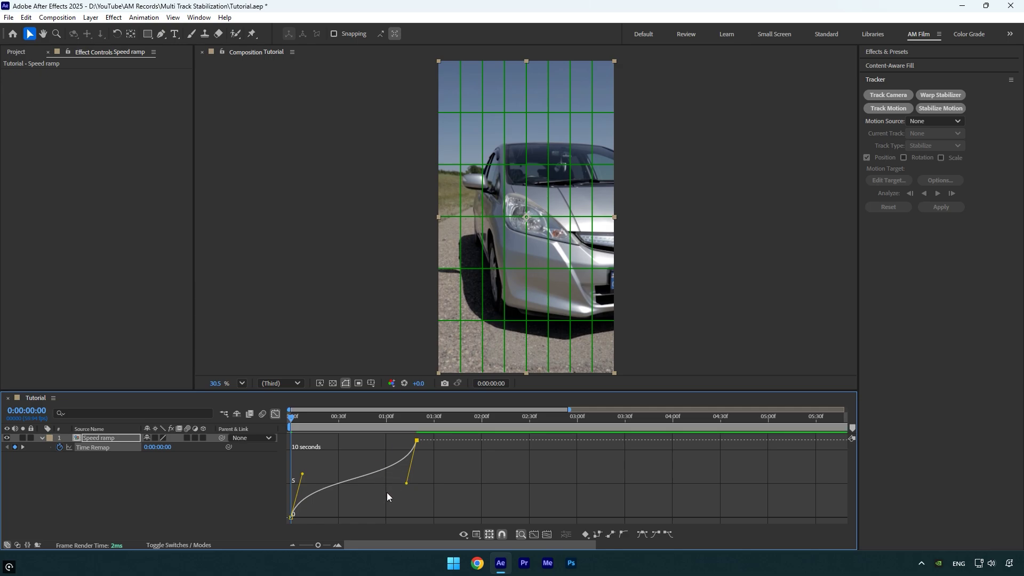
key("space")
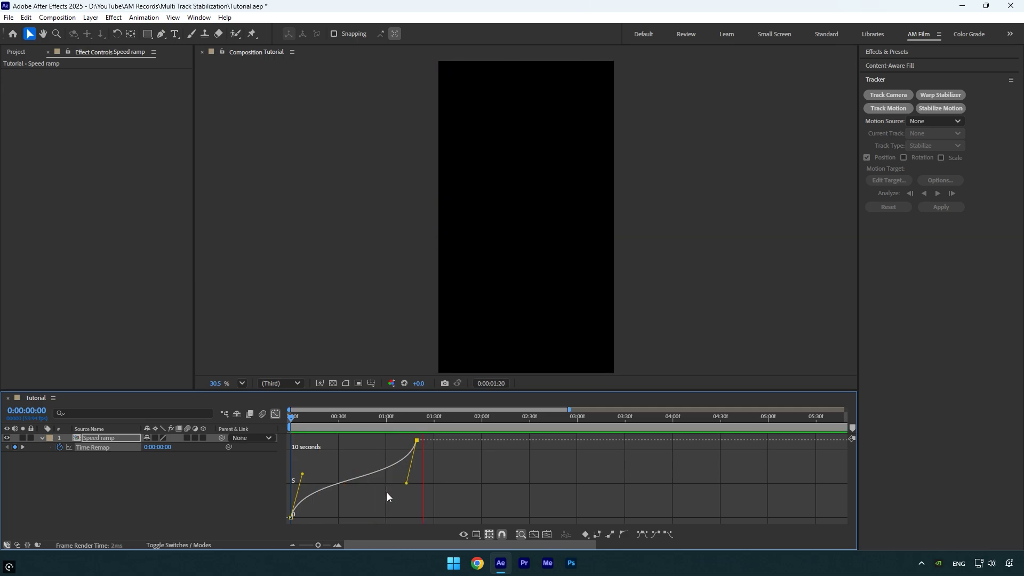
key("space")
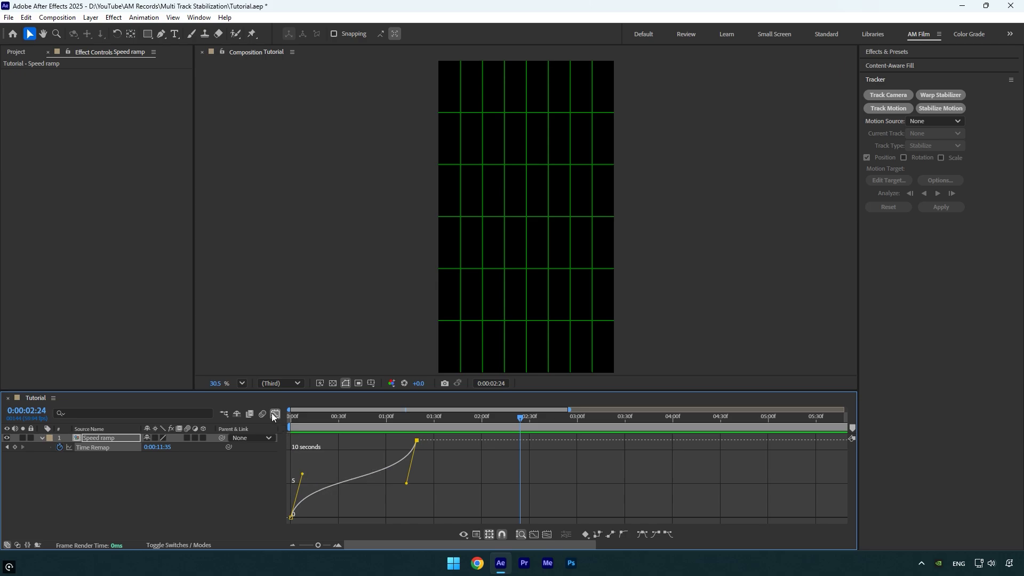
left_click(274, 414)
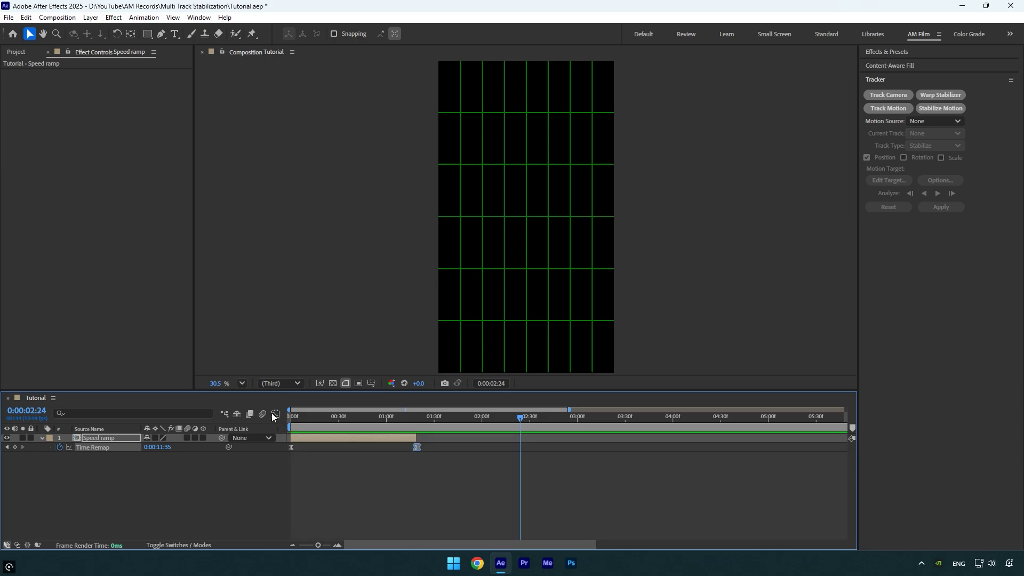
Turn on Frame Blending for Clip.mp4 inside the Speed ramp composition.
double_click(113, 440)
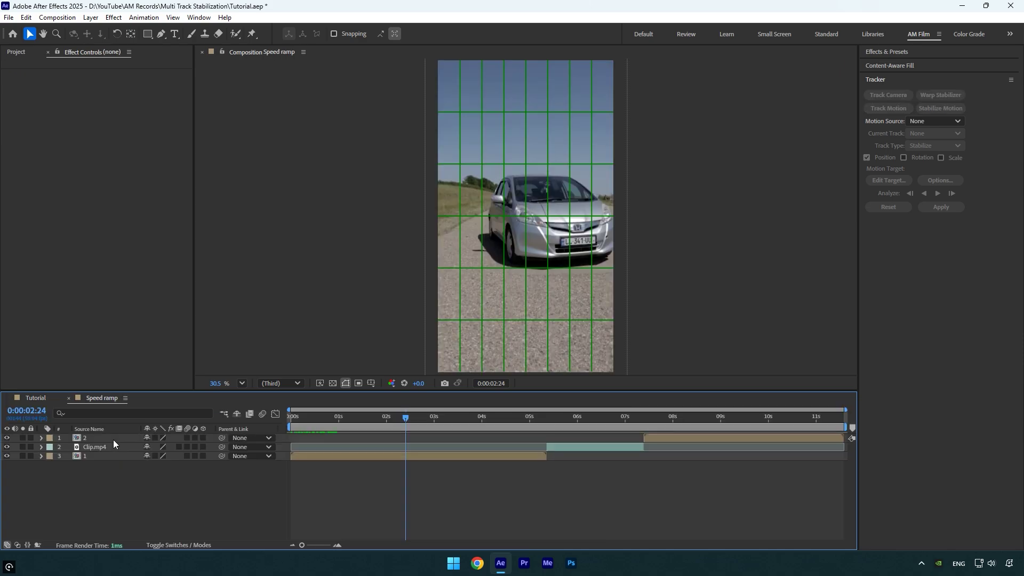
left_click(95, 449)
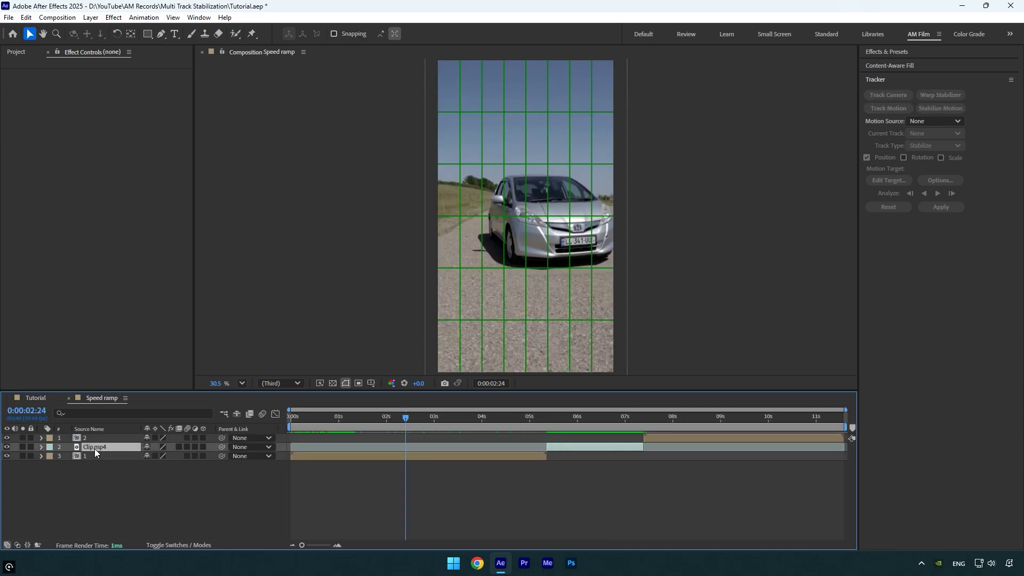
left_click(177, 448)
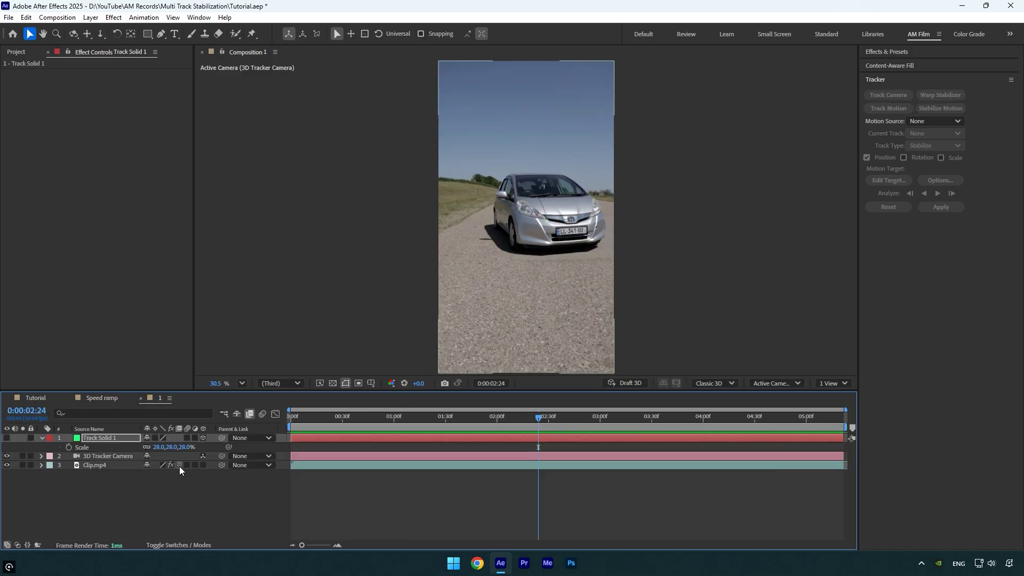
Close the nested composition tabs 1, 2 and Speed ramp, returning to Tutorial.
left_click(141, 397)
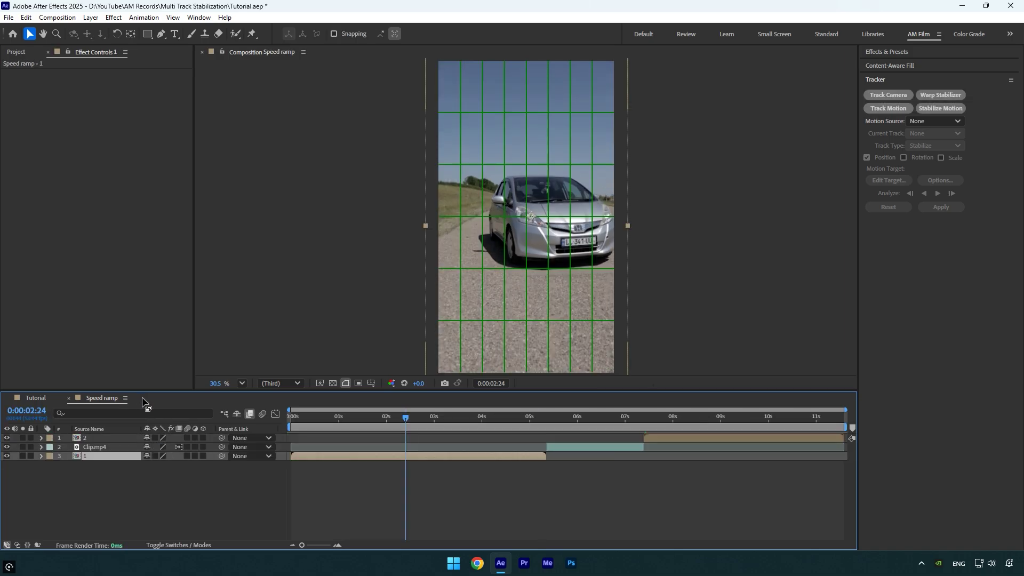
double_click(85, 438)
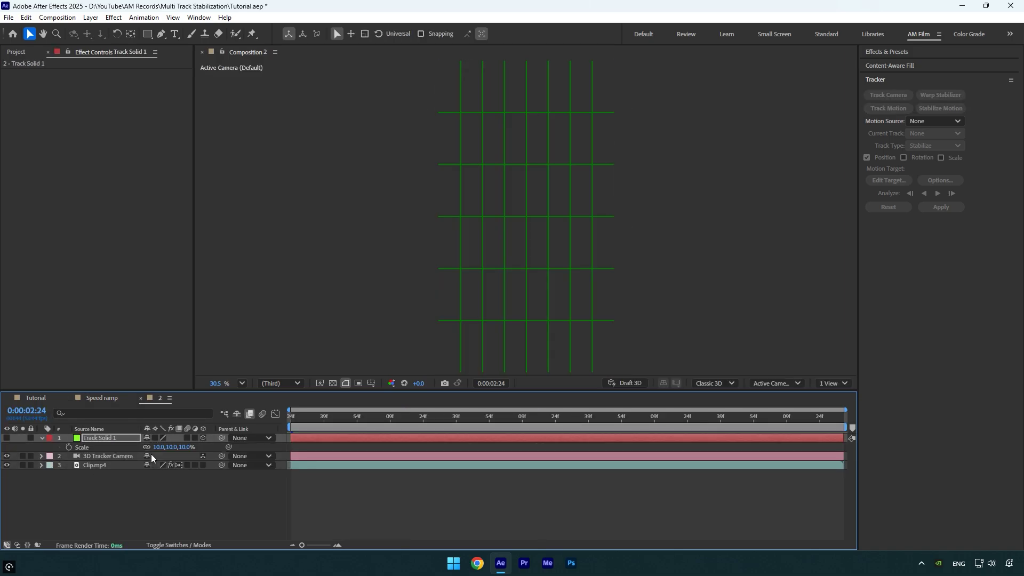
left_click(141, 398)
left_click(69, 398)
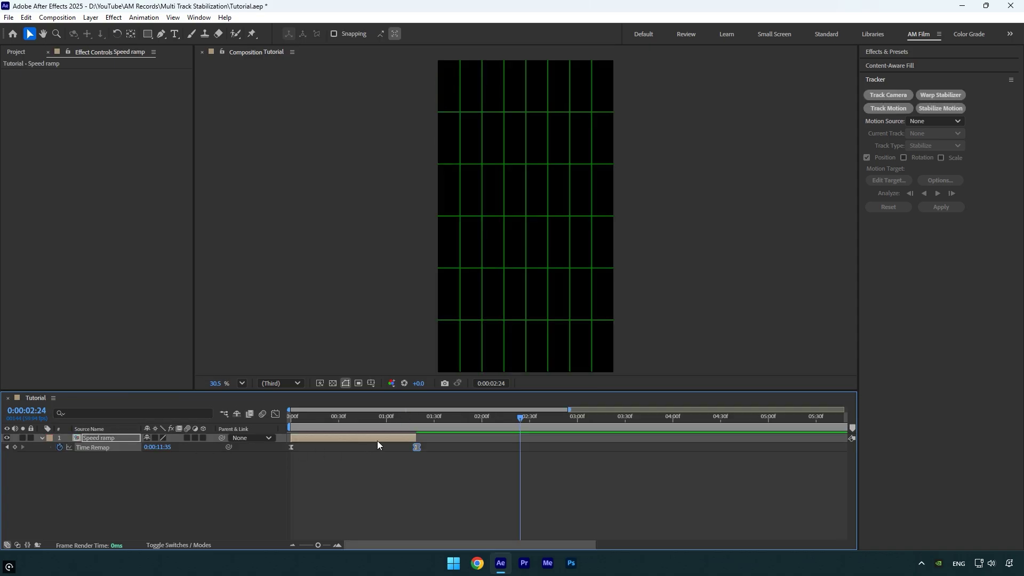
left_click(417, 417)
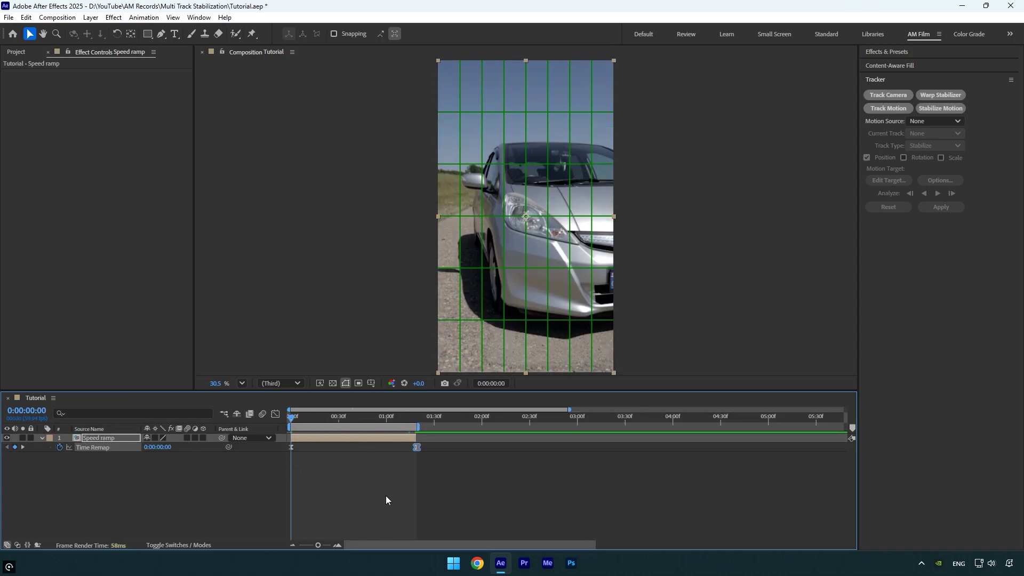